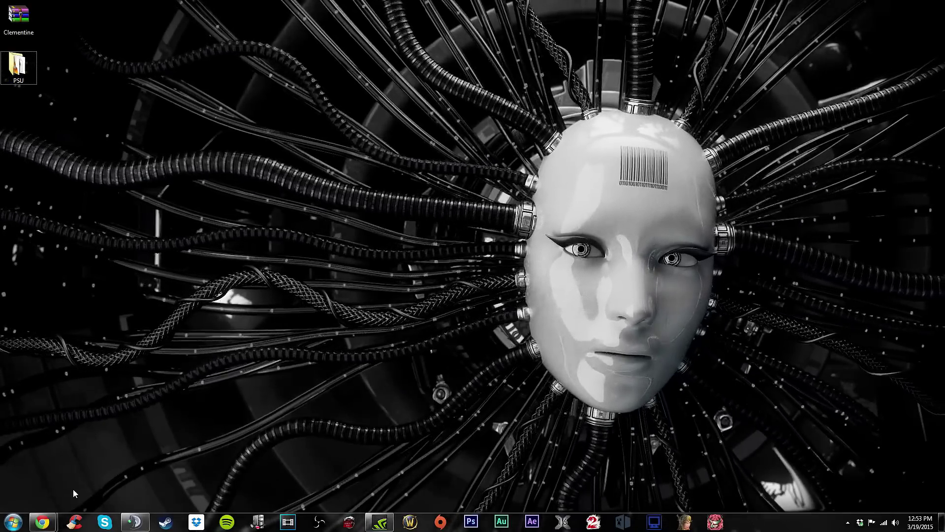
Step: Bring Chrome back and briefly play the PSU Clementine launch countdown stream on YouTube
mouse_move(43, 523)
left_click(146, 481)
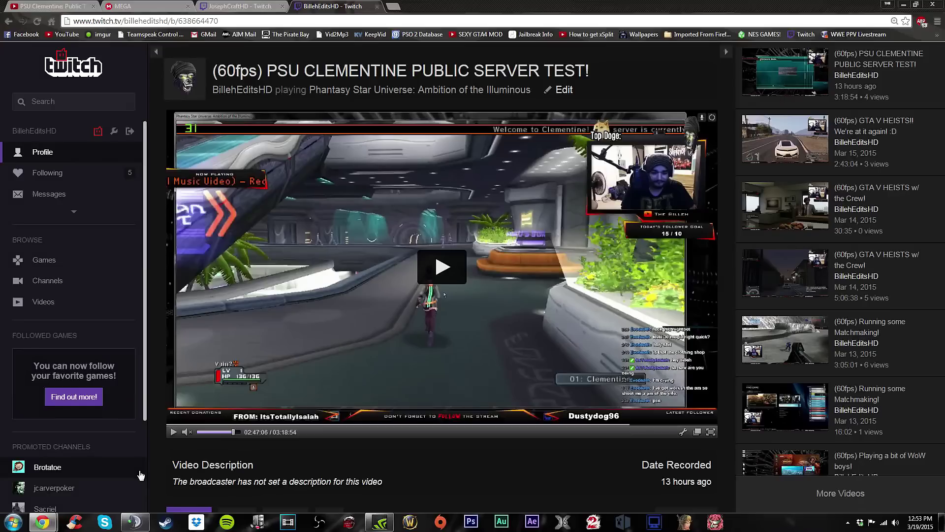
left_click(55, 6)
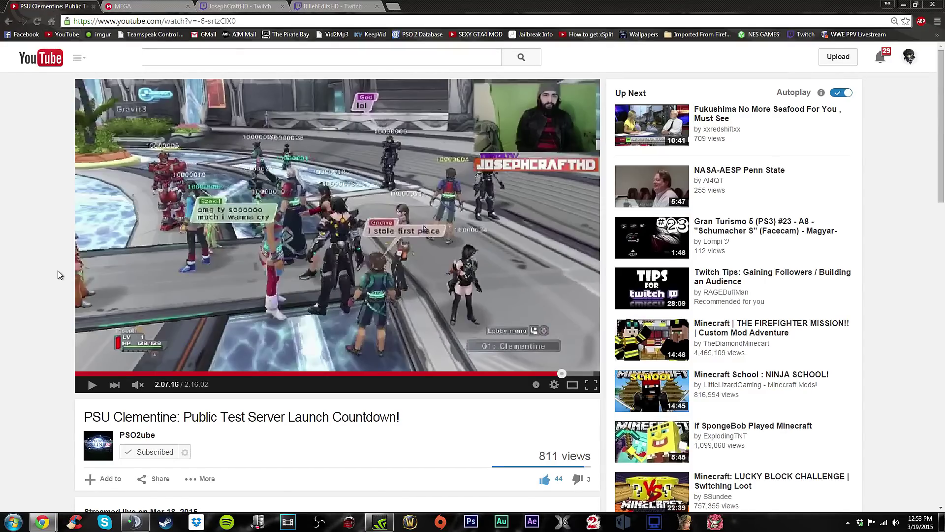
scroll(53, 270, "down", 1)
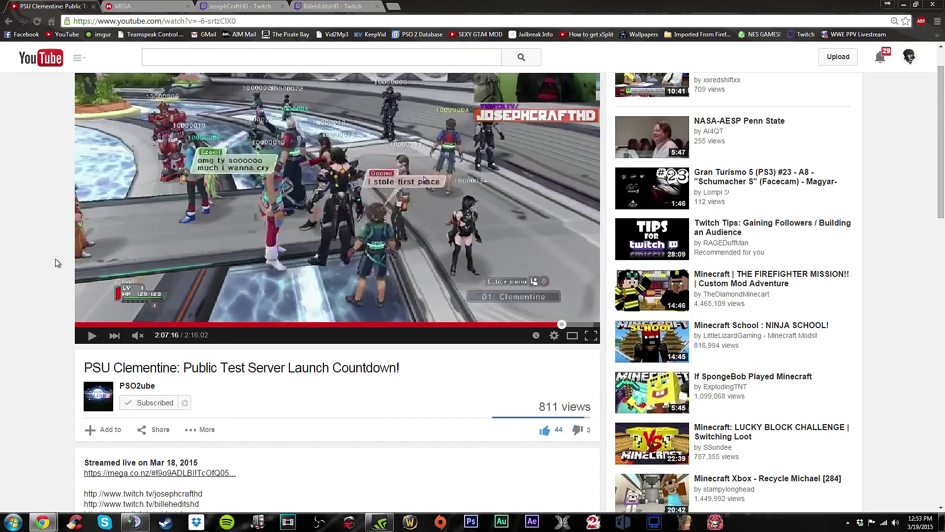
scroll(41, 311, "down", 1)
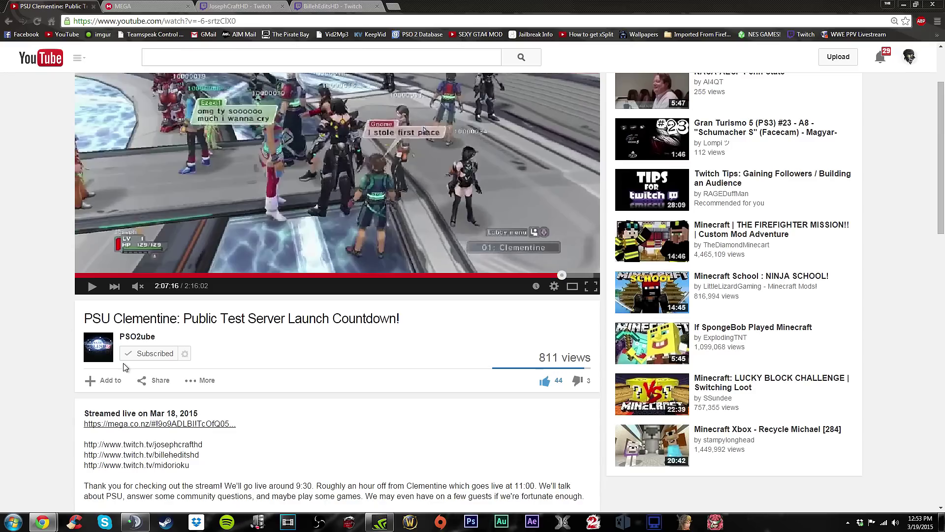
scroll(63, 333, "up", 1)
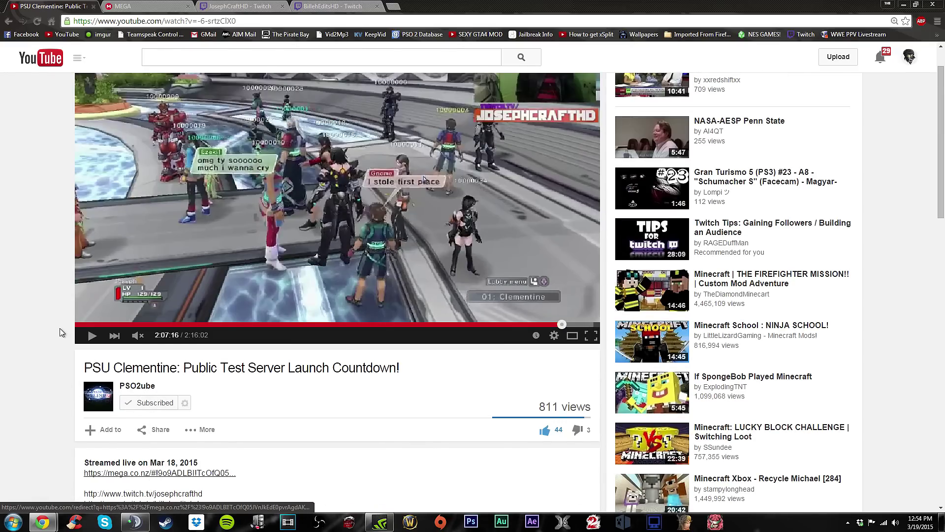
scroll(89, 361, "up", 1)
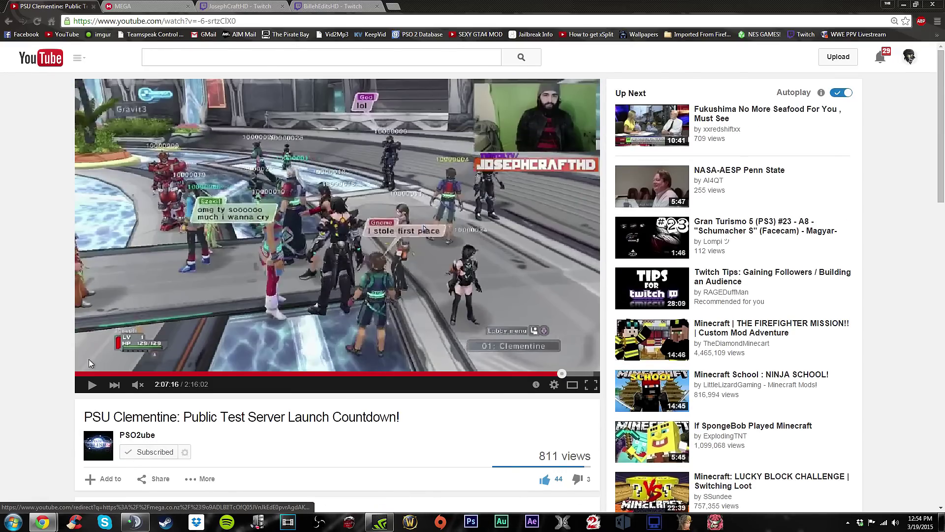
left_click(91, 387)
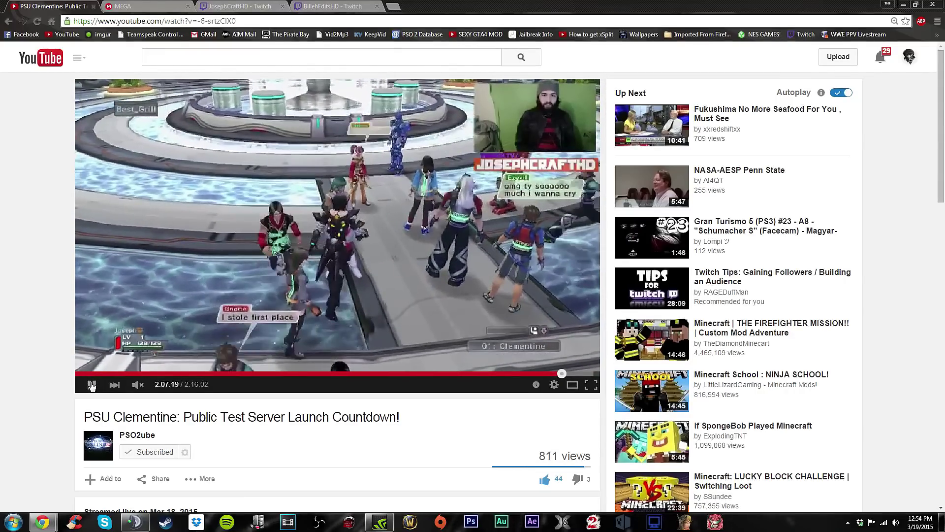
left_click(92, 387)
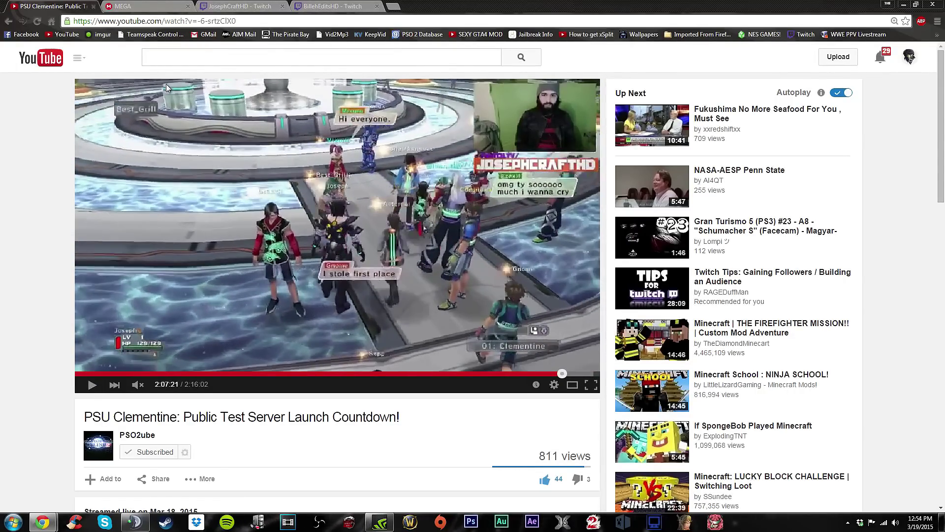
Step: Briefly play the Clementine public server test broadcast on the BillehEditsHD Twitch page
left_click(234, 5)
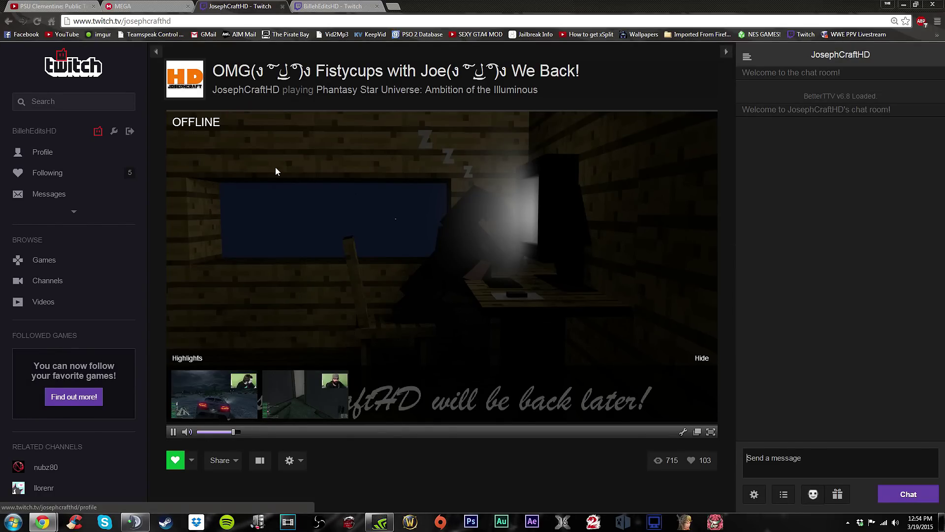
left_click(319, 9)
left_click(442, 266)
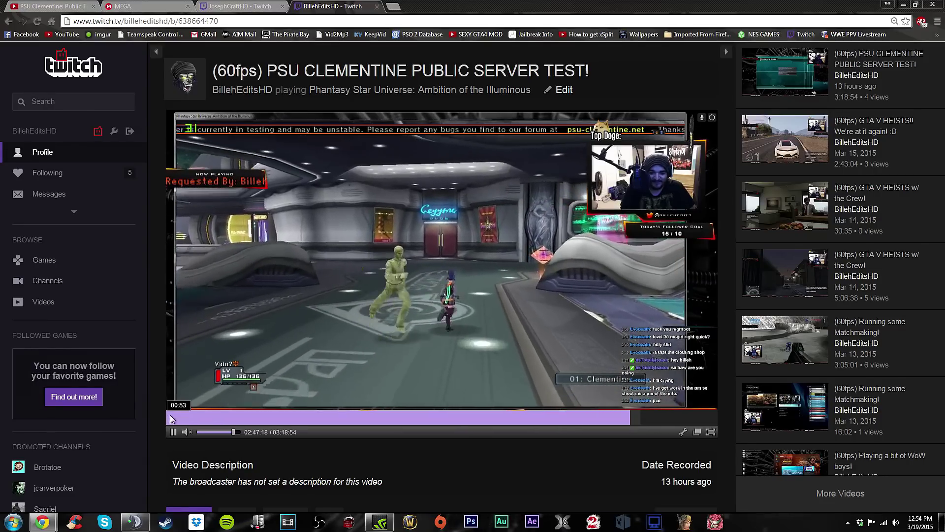
left_click(197, 373)
Step: Check the Clementine.zip download page, return to the YouTube stream and minimize Chrome
left_click(253, 7)
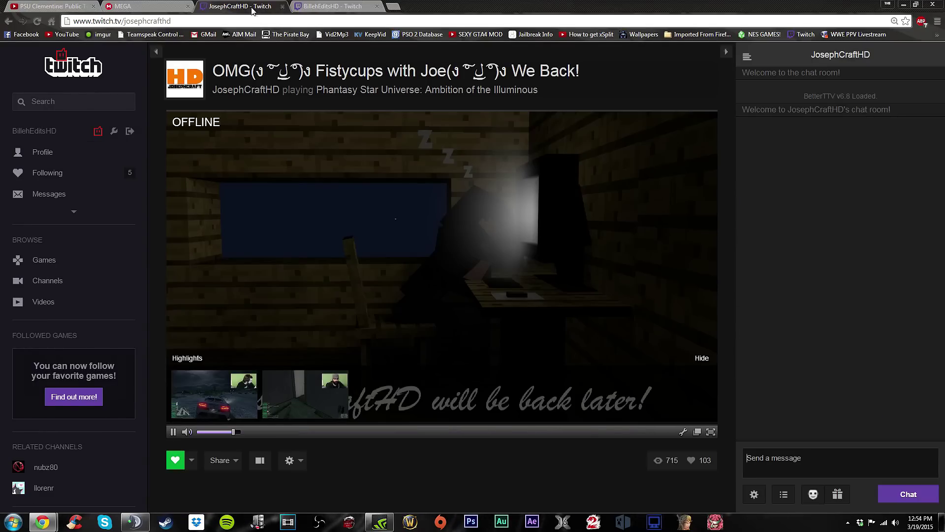
left_click(152, 6)
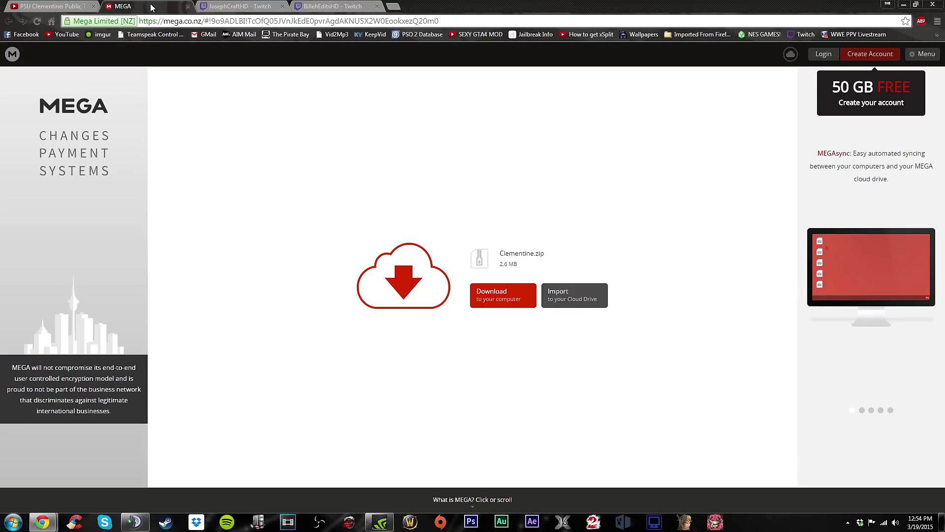
left_click(71, 6)
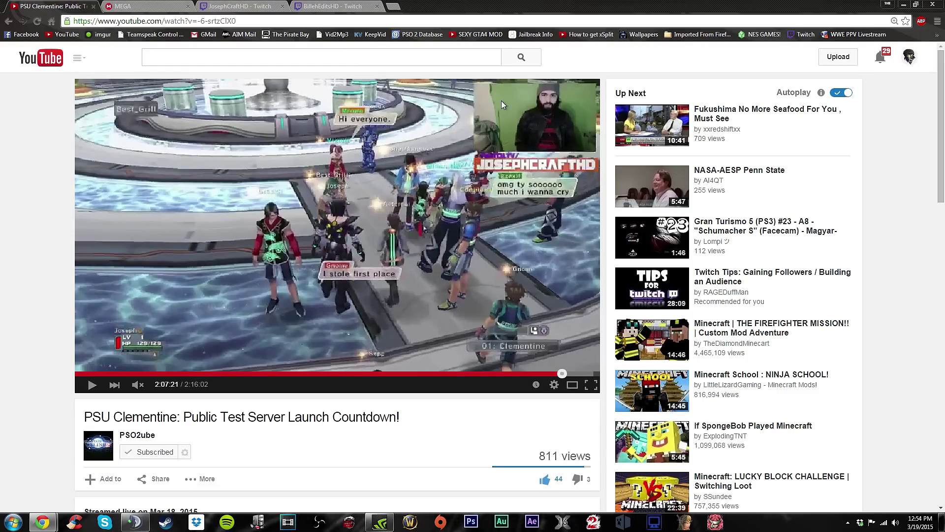
left_click(902, 6)
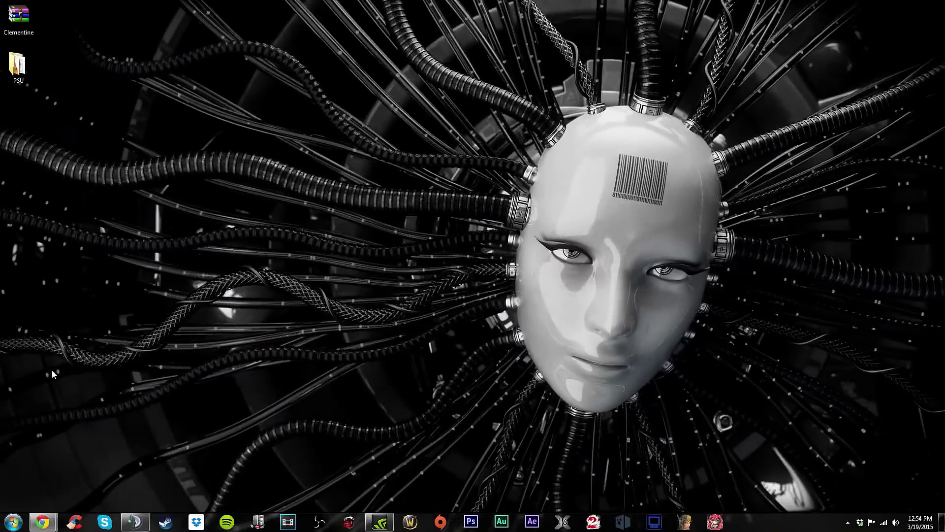
Step: Select the PSU desktop folder, then restore Chrome on the psumods Client Download thread
left_click(17, 65)
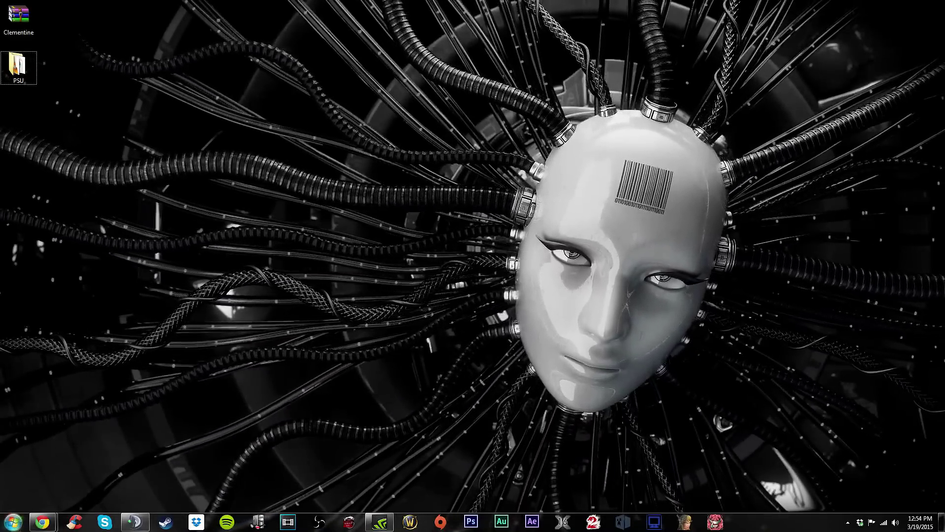
left_click(258, 396)
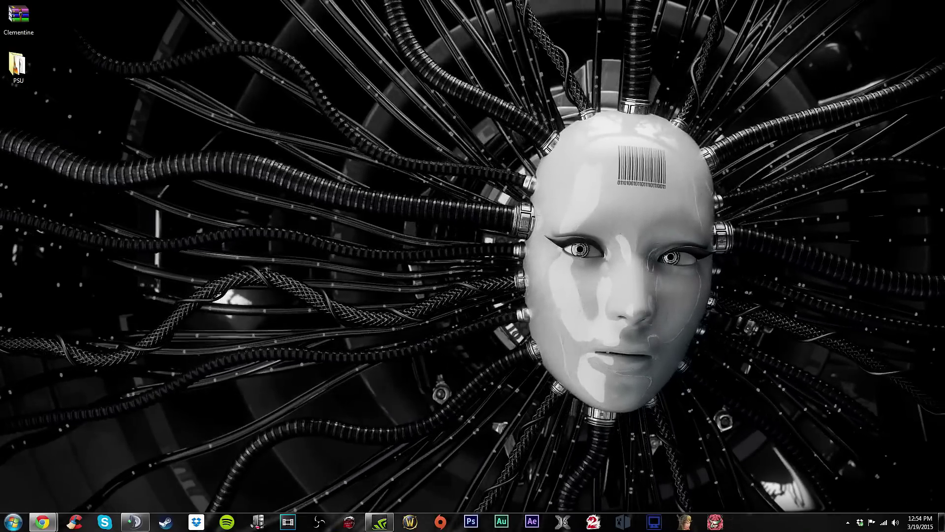
left_click_drag(553, 32, 30, 63)
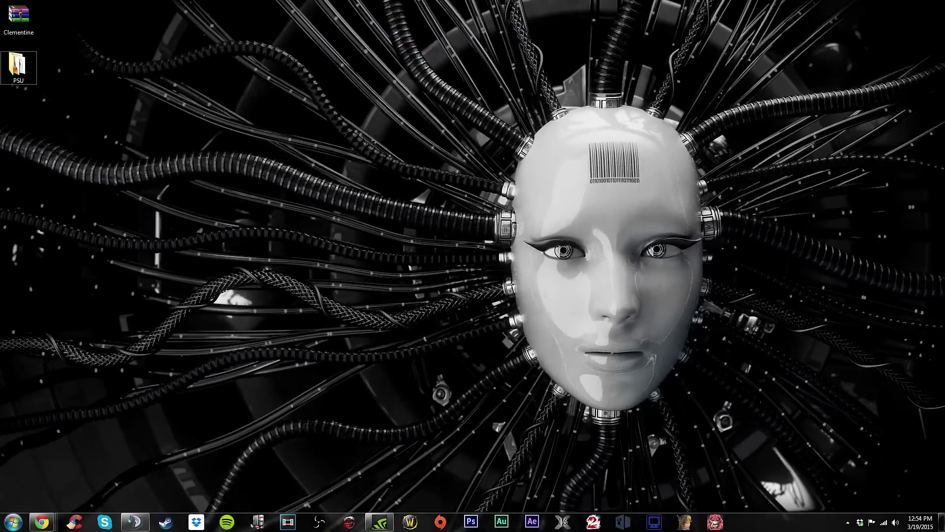
left_click(43, 523)
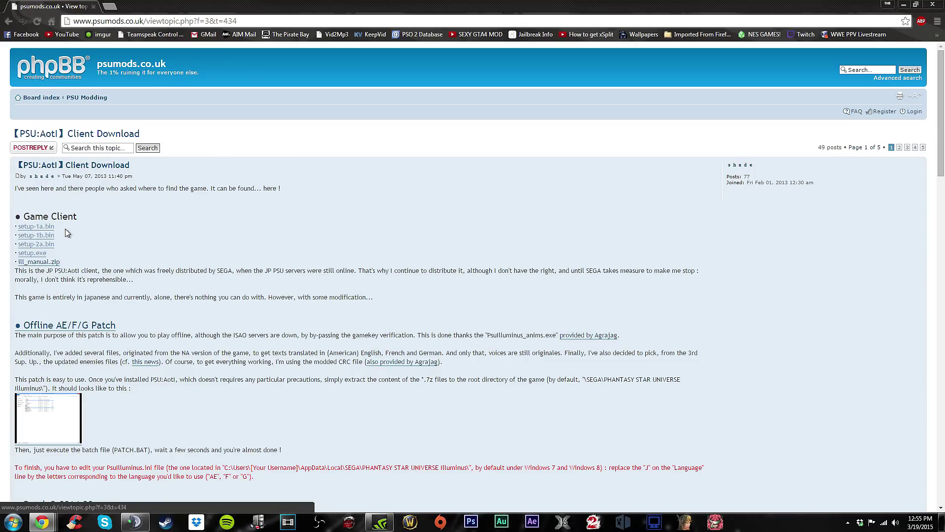
Step: Highlight the client download and setup-1a/setup-1b links in the post, then minimize Chrome
mouse_move(59, 232)
left_mouse_down()
mouse_move(20, 235)
mouse_move(27, 229)
mouse_move(60, 252)
left_mouse_up()
left_click(18, 225)
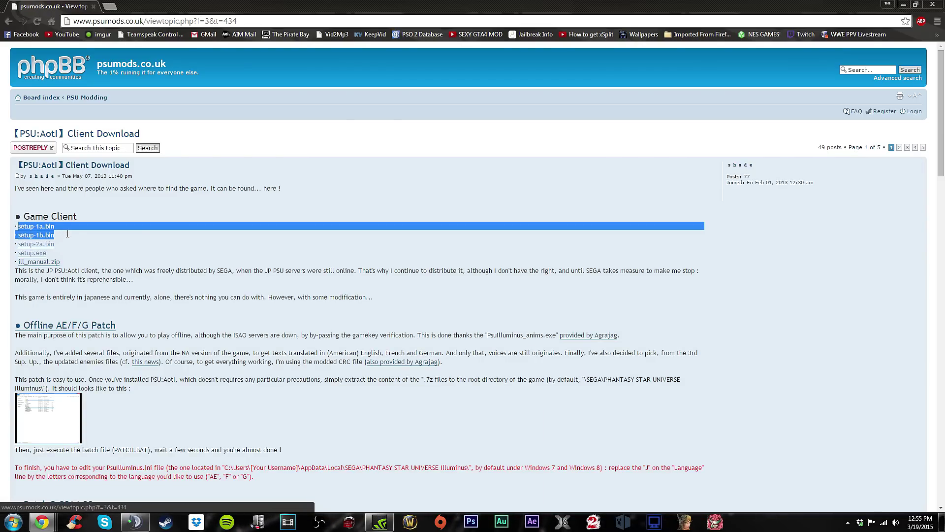
left_click_drag(60, 253, 119, 244)
left_click(120, 243)
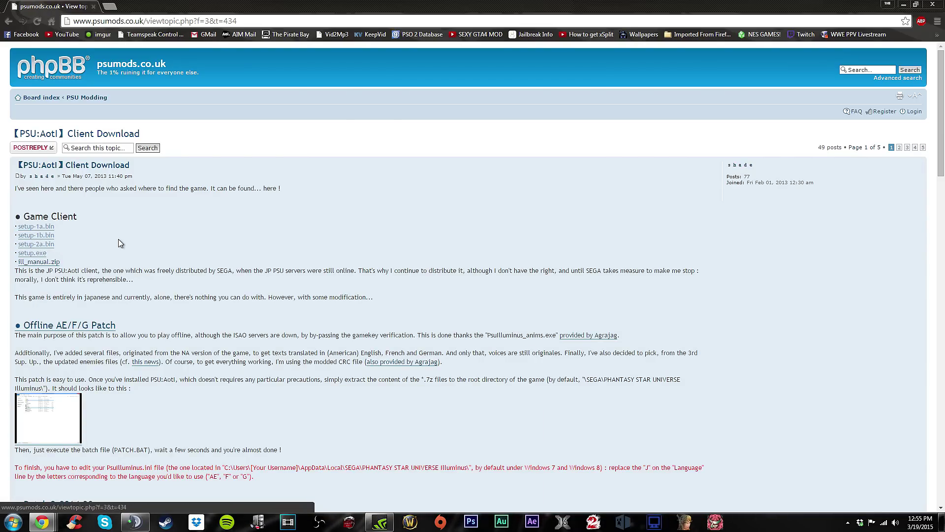
left_click(907, 4)
Step: Create a stray new folder on the desktop and delete it to the Recycle Bin
right_click(392, 194)
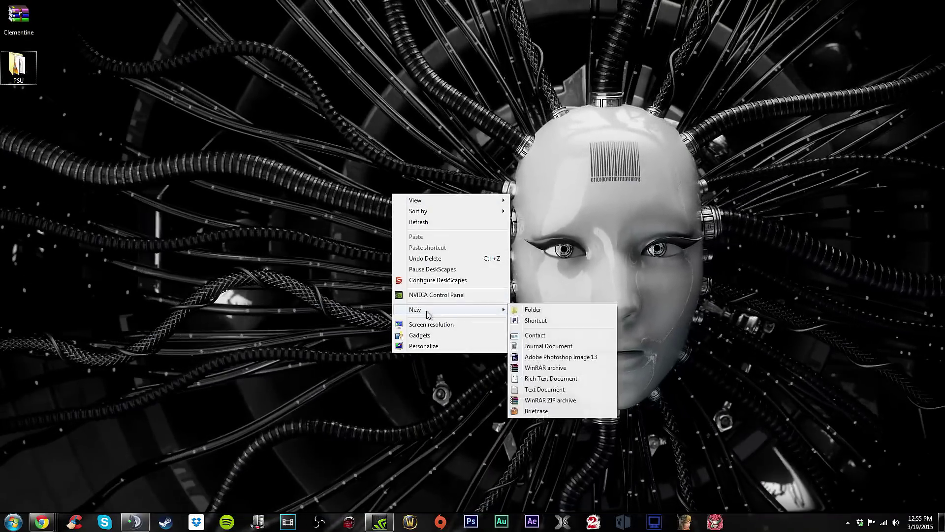
left_click(532, 309)
left_click(193, 200)
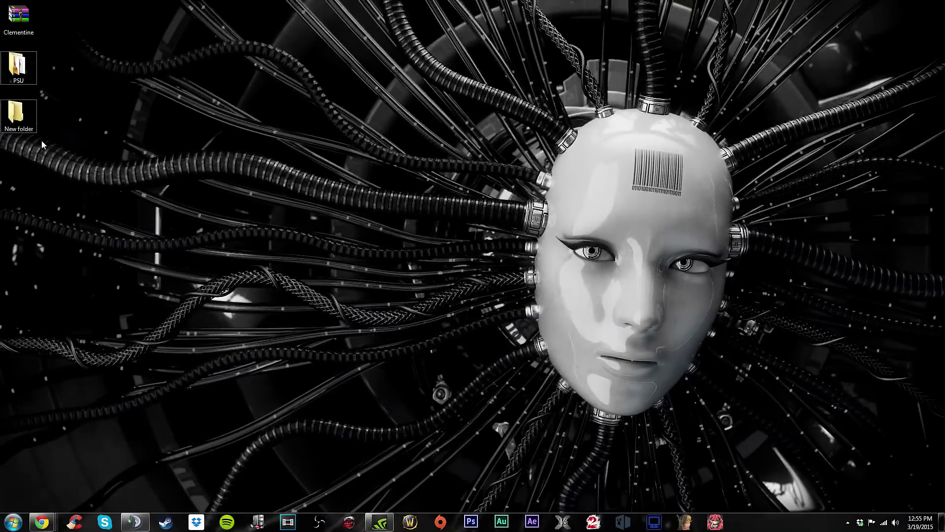
left_click(17, 115)
key("Delete")
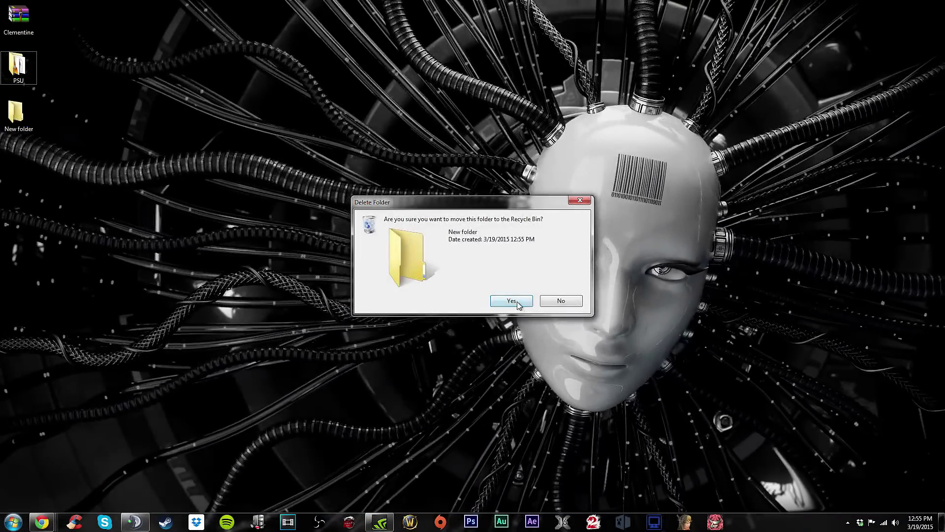
left_click(511, 301)
Step: Open the PSU desktop folder and launch the game's setup application
double_click(16, 65)
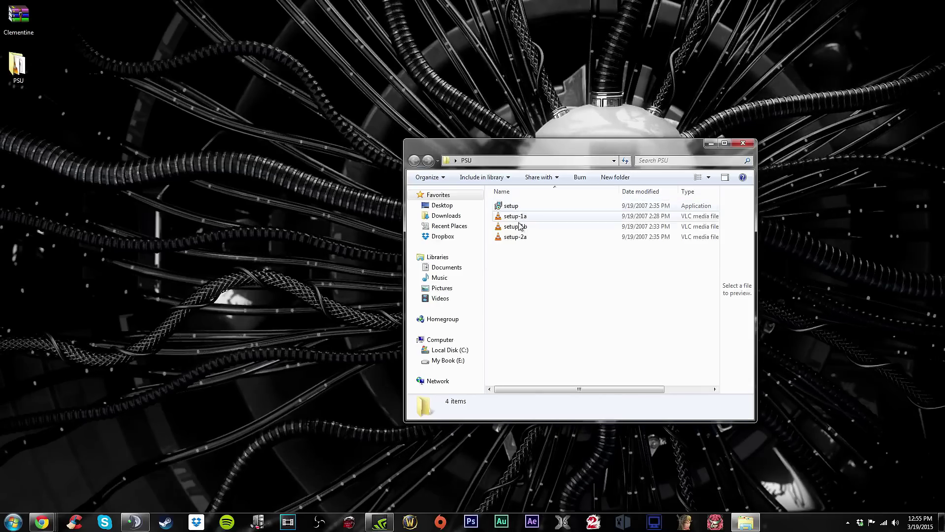
double_click(521, 207)
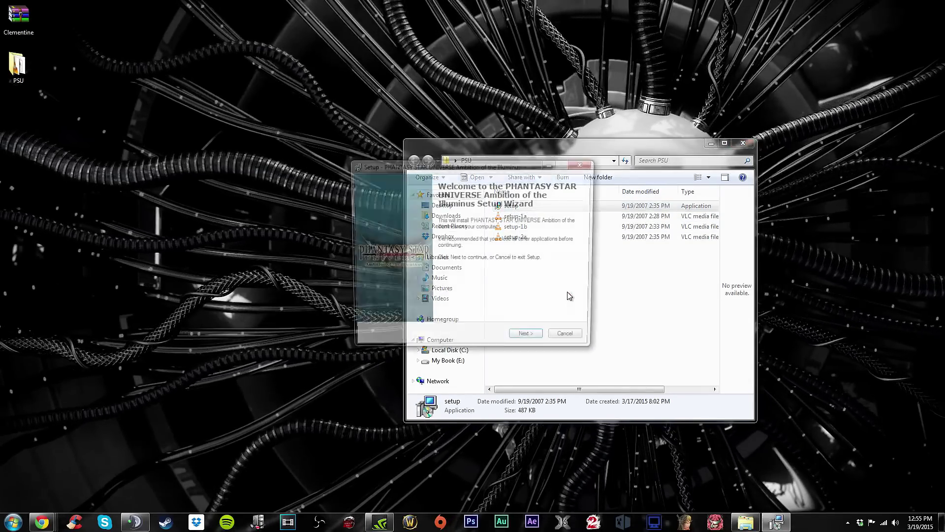
Step: Advance the installer past the license and C:\SEGA destination, then cancel and exit setup
left_click(528, 340)
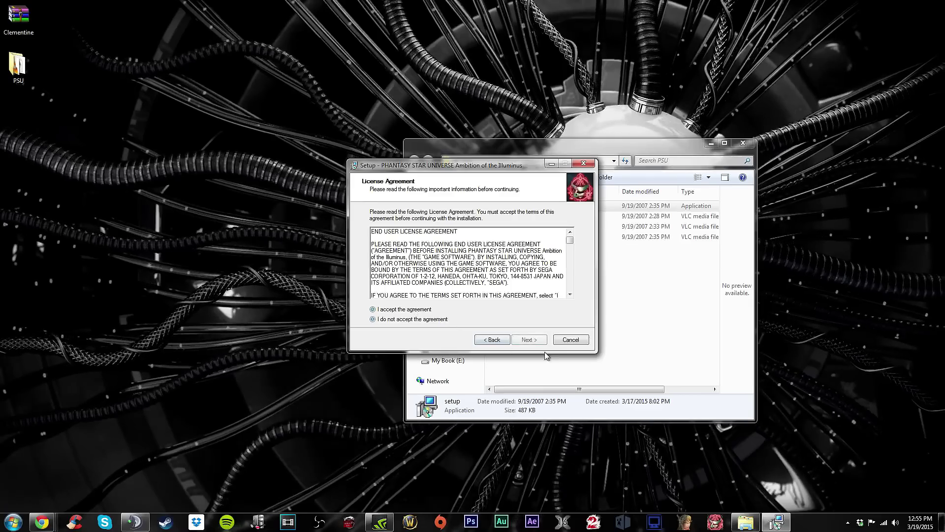
key("alt+a")
left_click(528, 339)
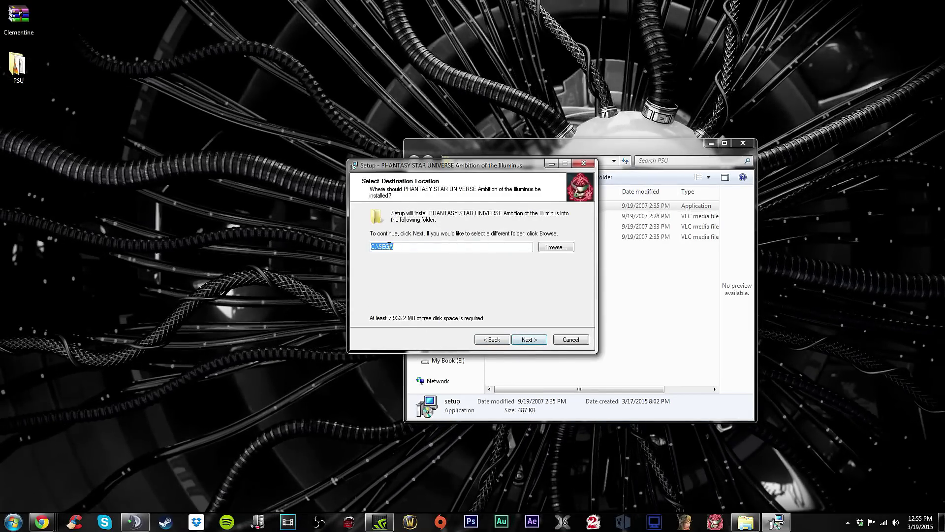
left_click(525, 343)
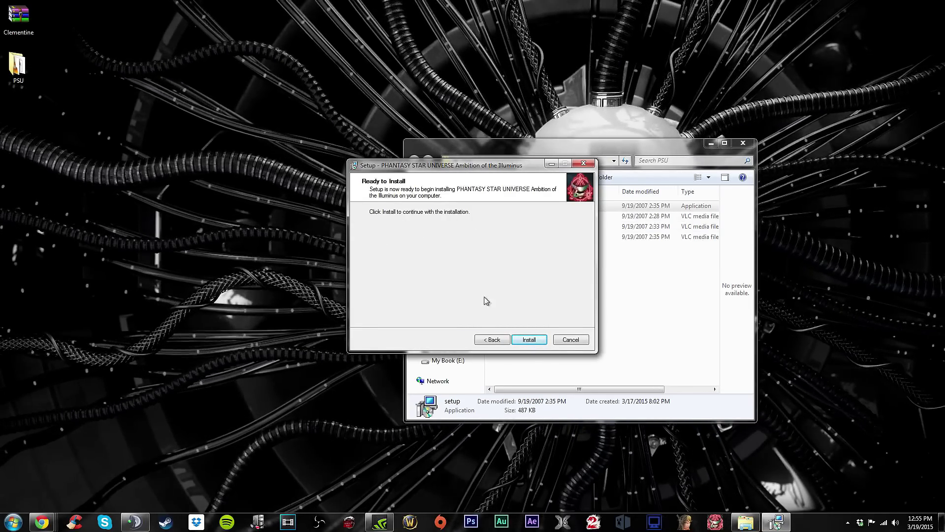
left_click(571, 339)
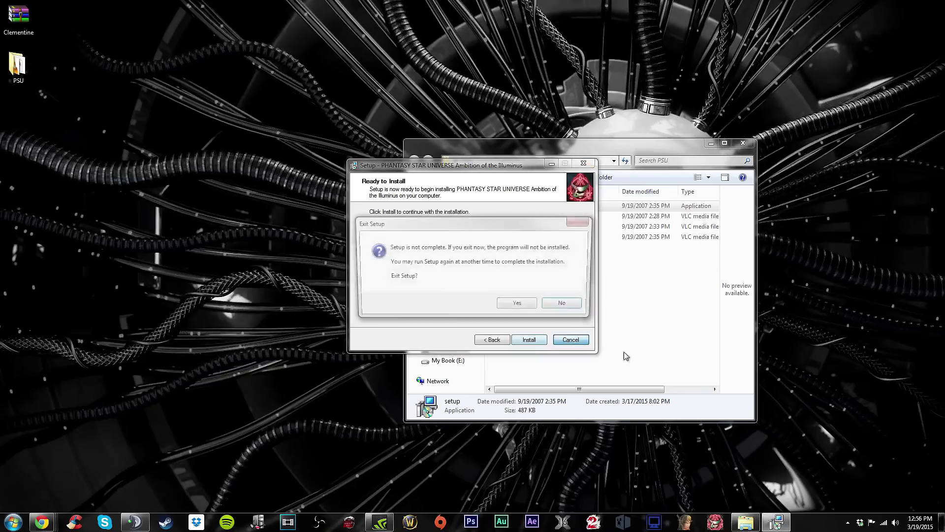
left_click(523, 307)
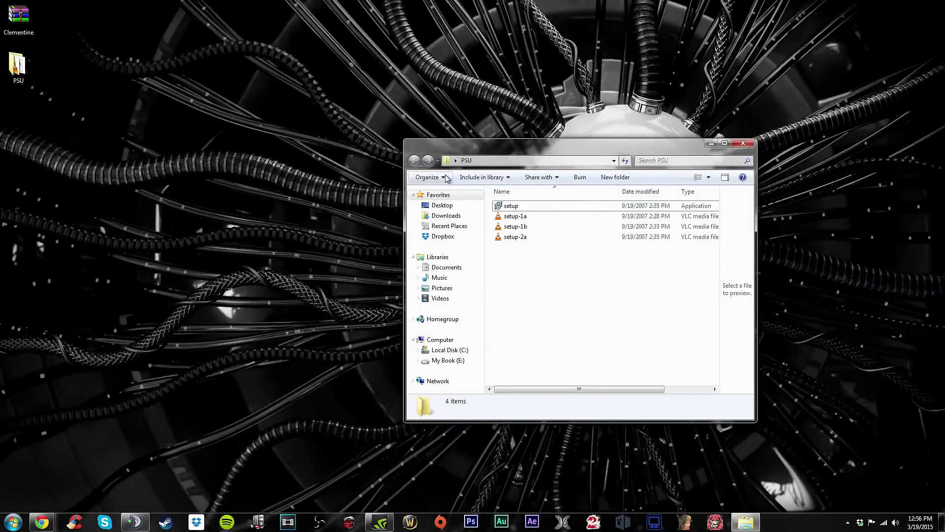
Step: Navigate from Computer to C:\SEGA\PHANTASY STAR UNIVERSE Illuminus in Explorer
left_click(456, 161)
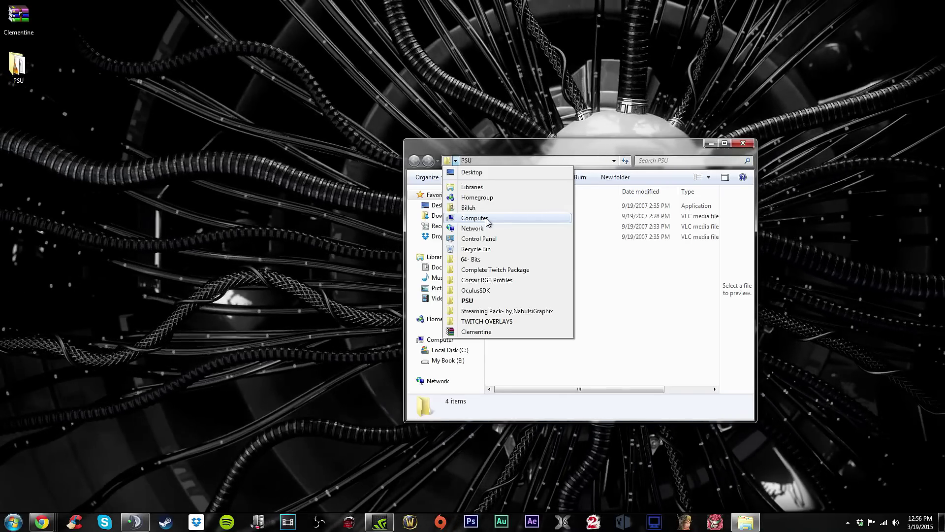
left_click(487, 220)
double_click(525, 216)
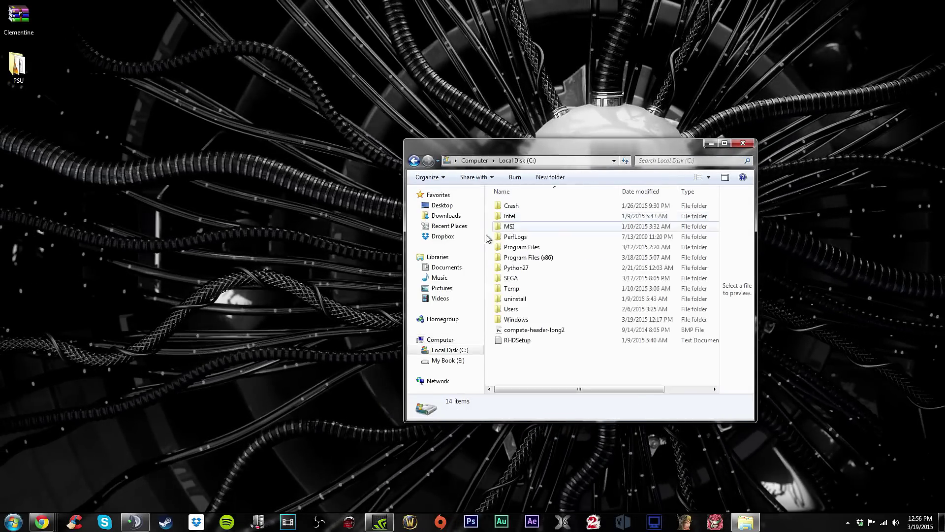
double_click(519, 278)
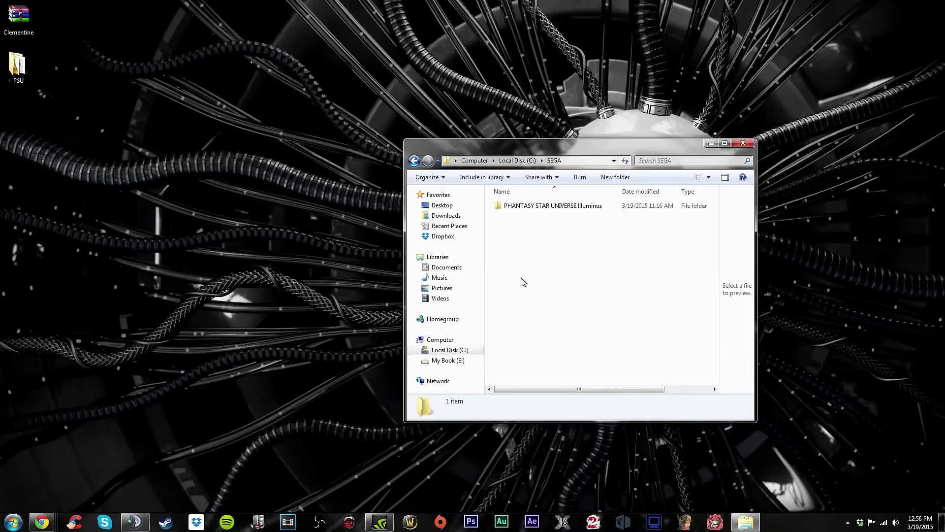
left_click(523, 211)
double_click(522, 210)
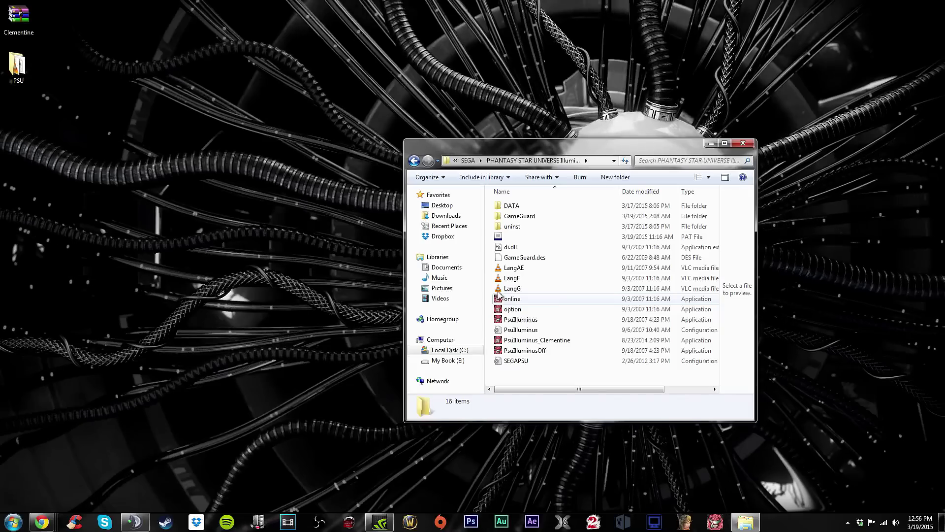
Step: Bring Chrome forward on the Clementine.zip download page
left_click(42, 521)
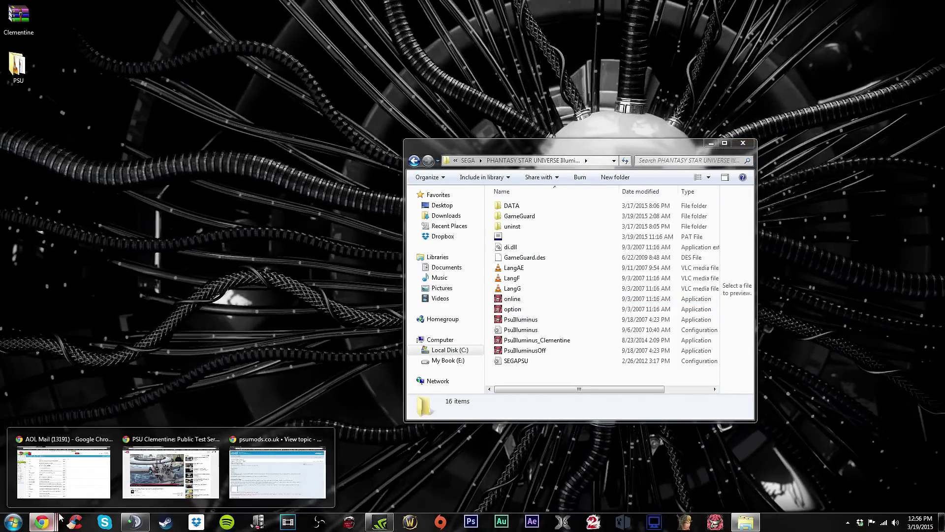
mouse_move(41, 522)
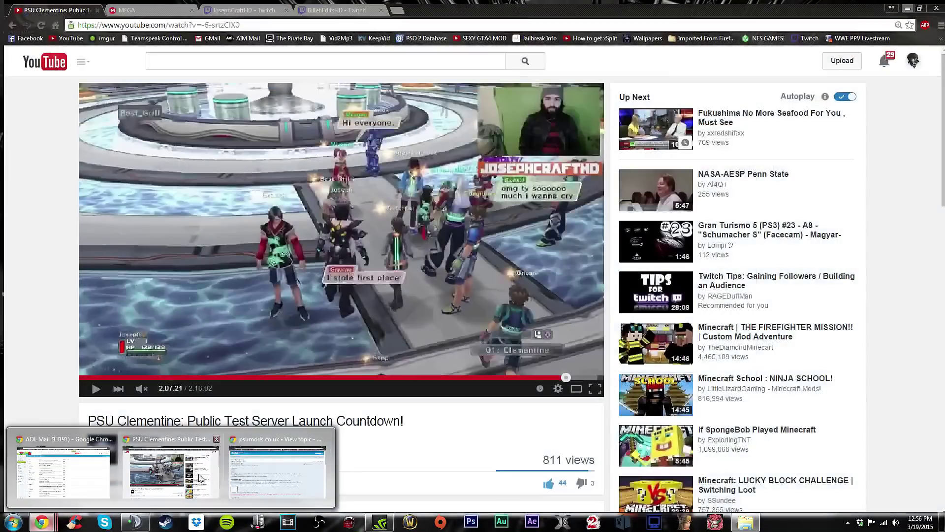
left_click(200, 479)
left_click(118, 5)
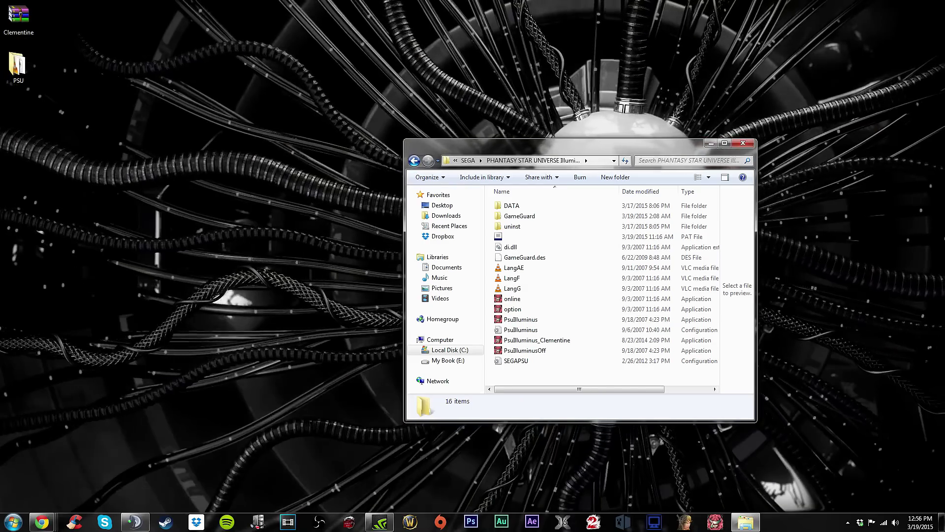
Step: Open Clementine.zip in WinRAR and try running PsuIlluminus_Clementine.exe from it, dismissing the warnings
double_click(17, 19)
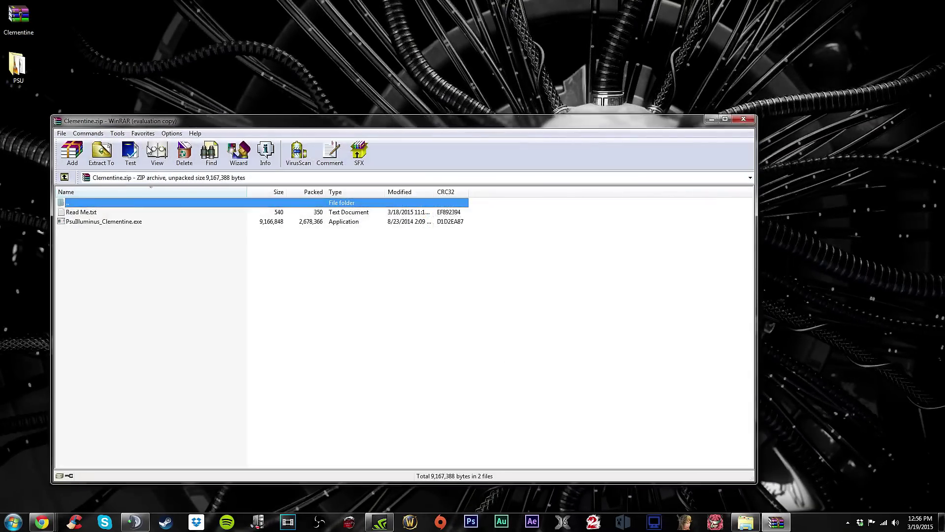
left_click(743, 120)
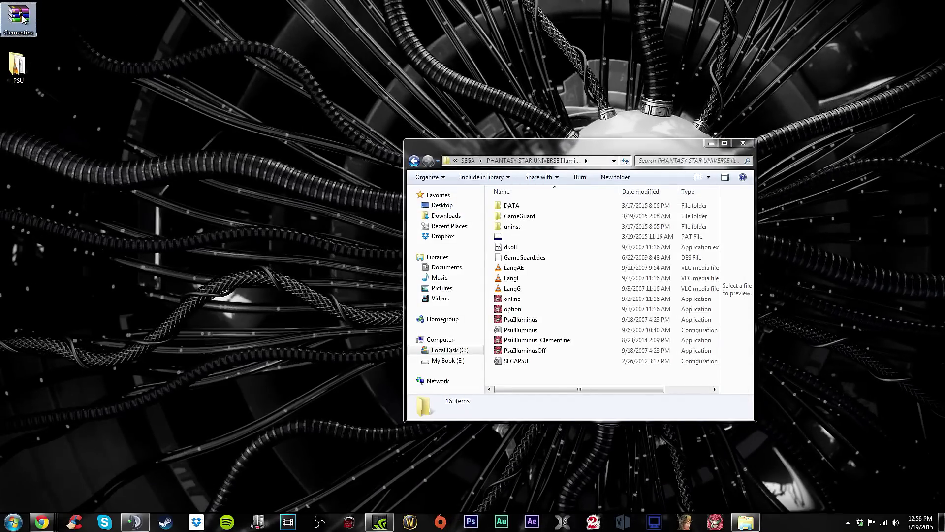
double_click(18, 18)
double_click(94, 223)
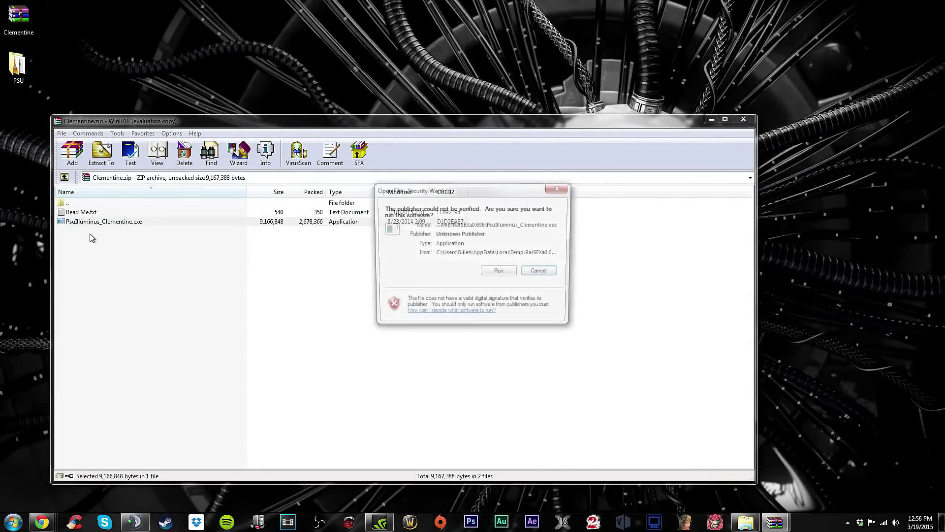
left_click(525, 271)
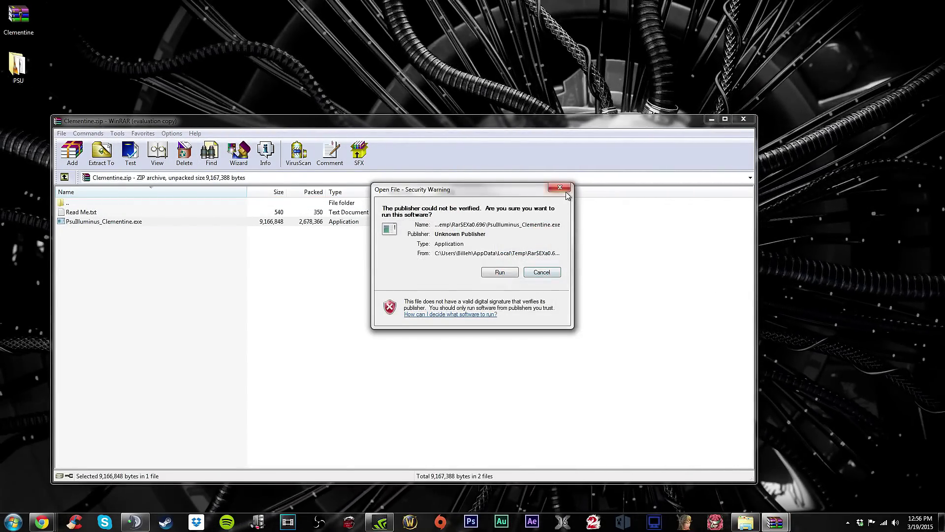
left_click(145, 151)
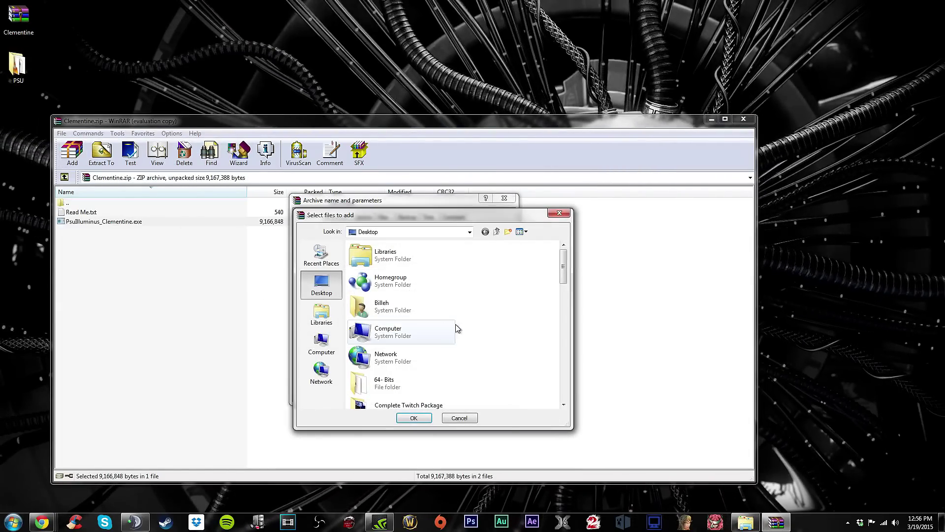
Step: Close the stray add-files dialogs and move the WinRAR window to the right
left_click(561, 214)
left_click(505, 200)
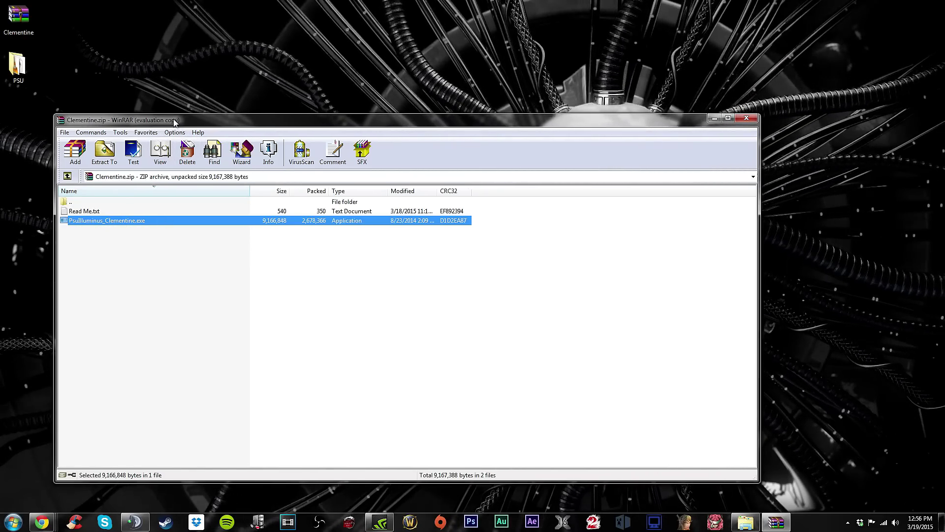
left_click_drag(164, 120, 425, 93)
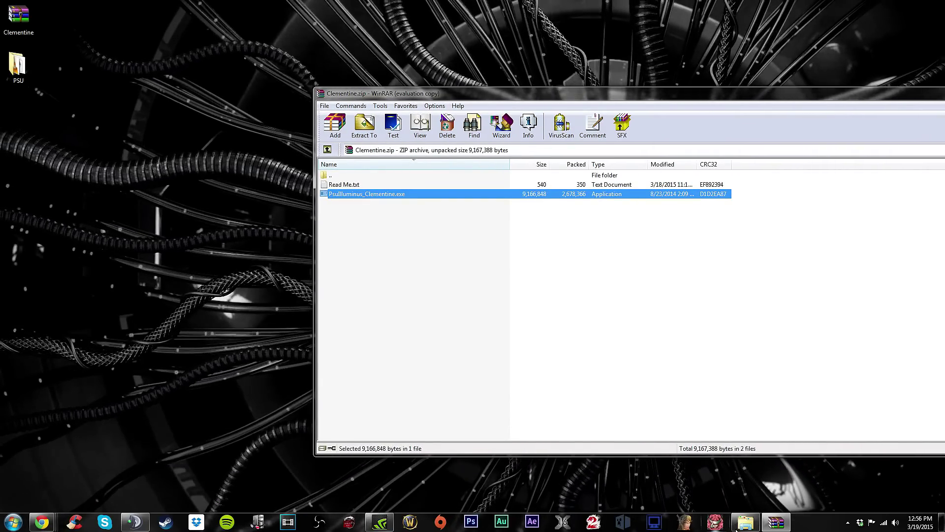
Step: Place the game folder window on the left beside the WinRAR archive window
left_click(745, 523)
double_click(531, 150)
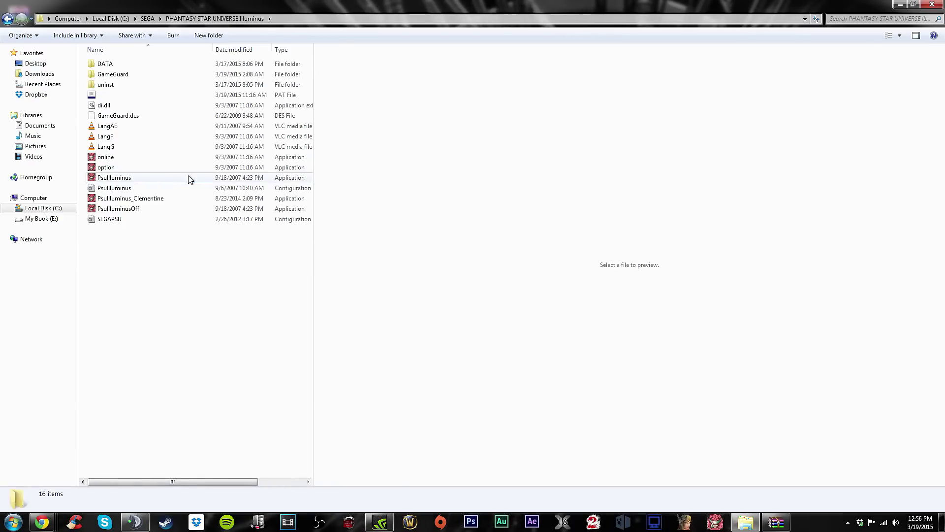
left_click_drag(470, 5, 176, 124)
left_click(393, 212)
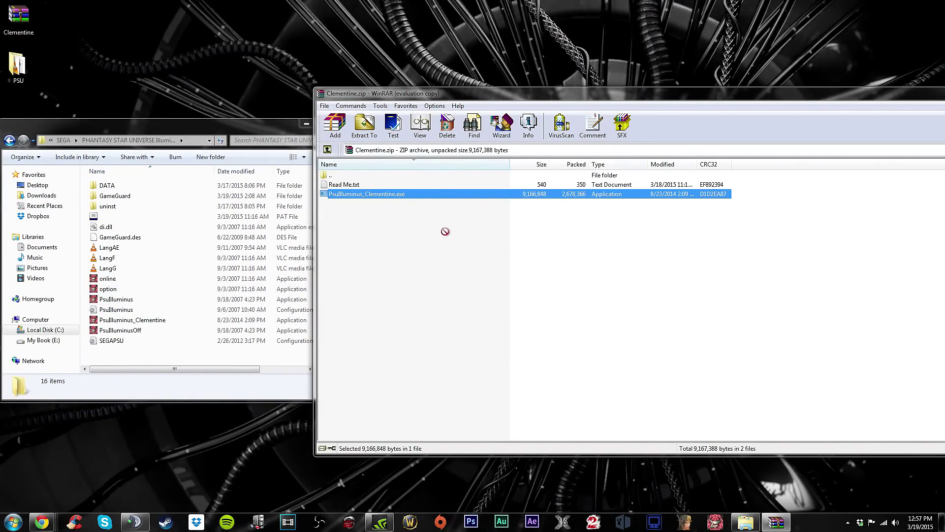
Step: Launch PsuIlluminus_Clementine from the game's install folder
left_click(208, 322)
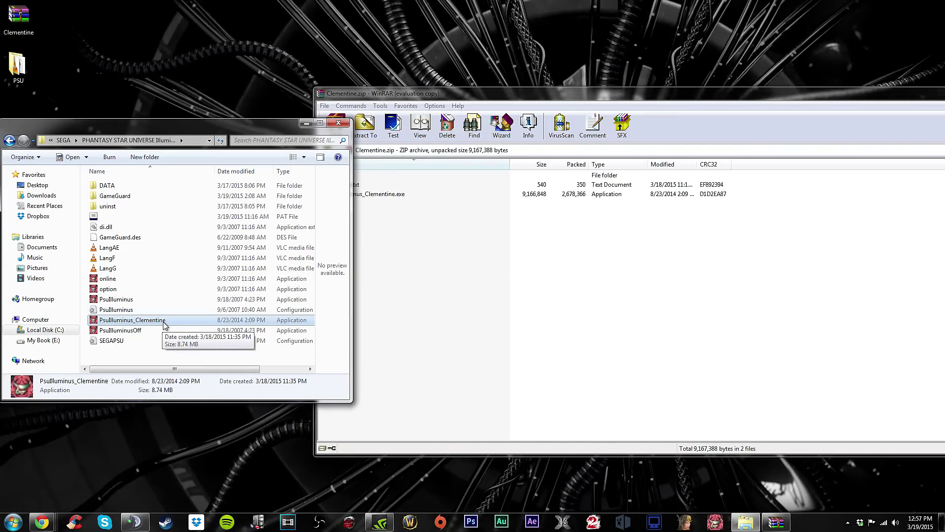
double_click(164, 322)
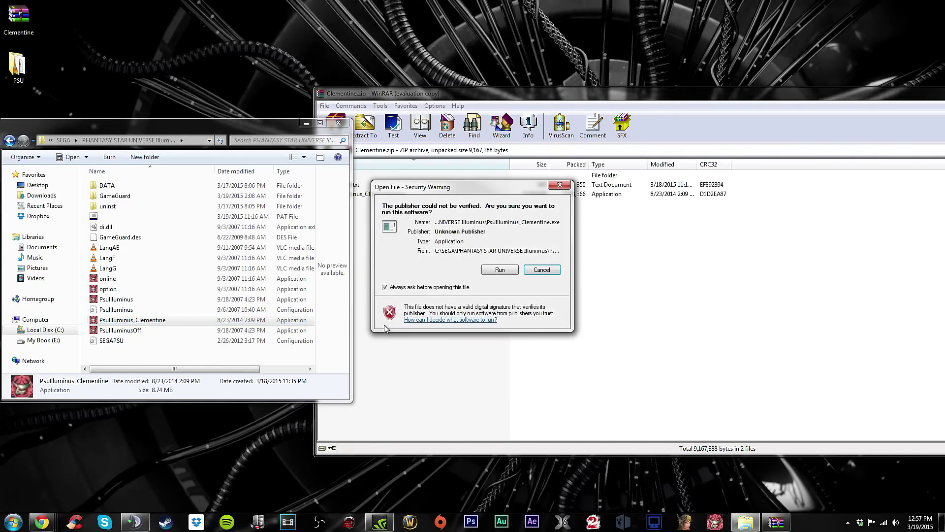
Step: Run the unsigned game executable and get past the PRESS ENTER title screen
left_click(500, 270)
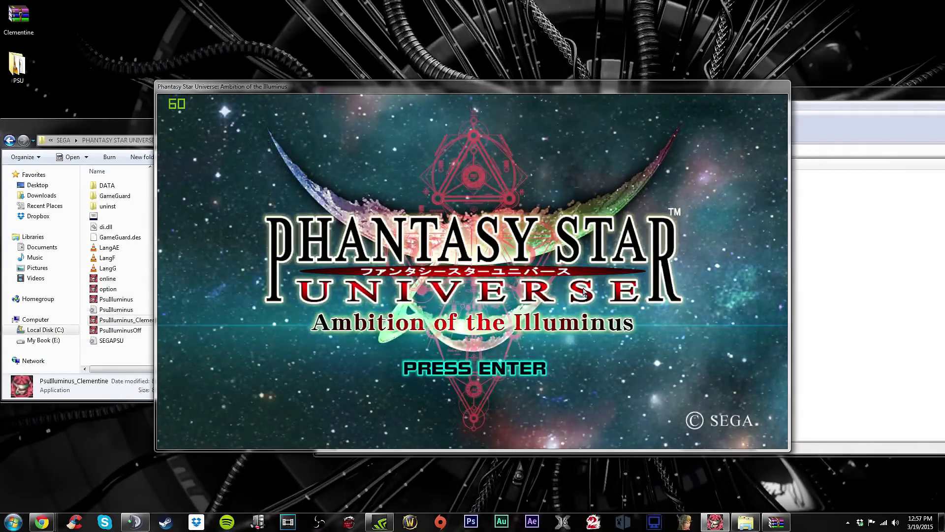
key("Return")
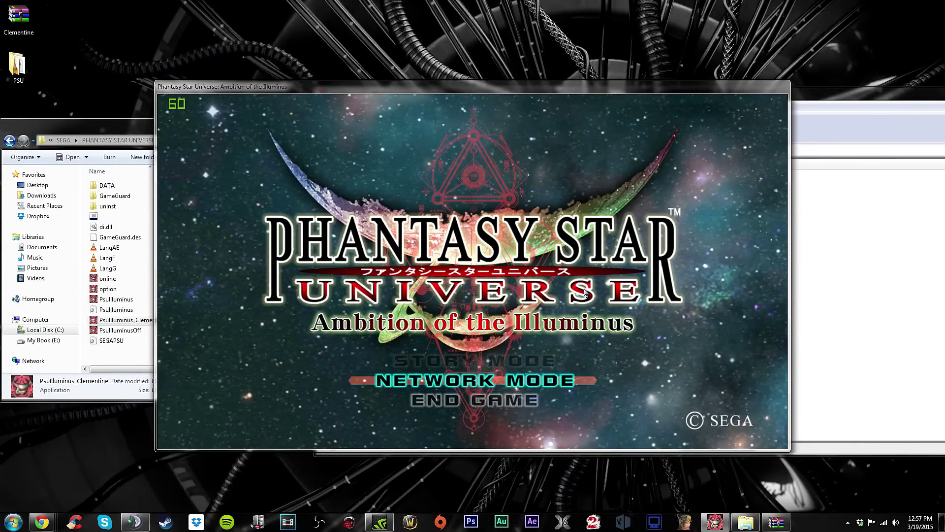
Step: Choose NETWORK MODE and enter the PSU ID and password, then clear the mistyped password
key("Return")
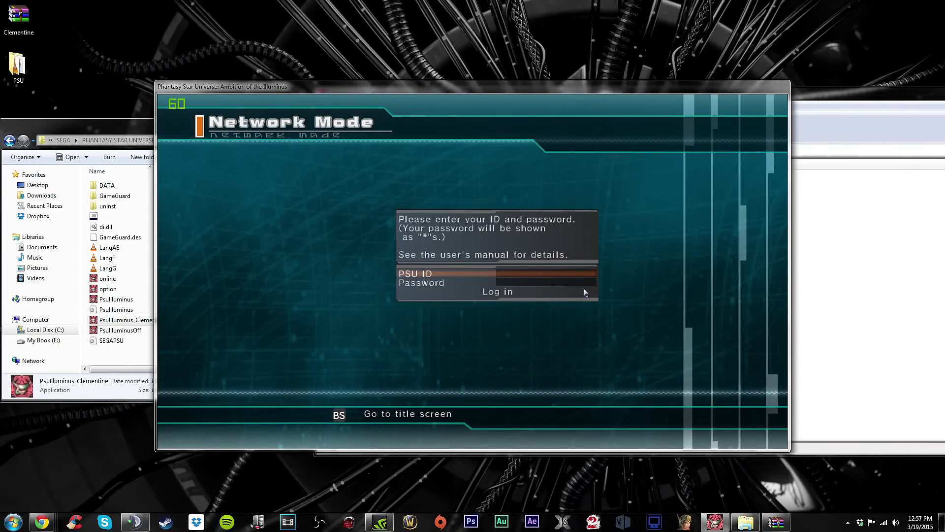
key("Return")
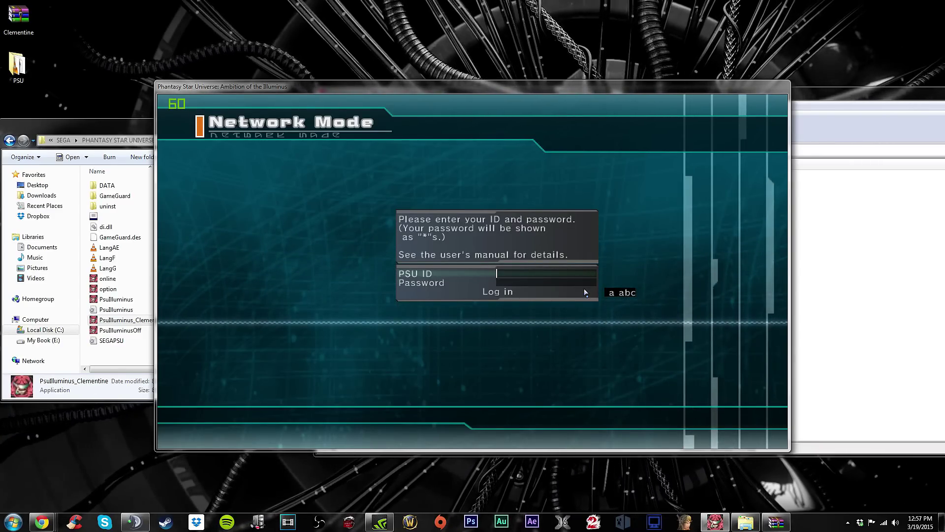
type("thebi")
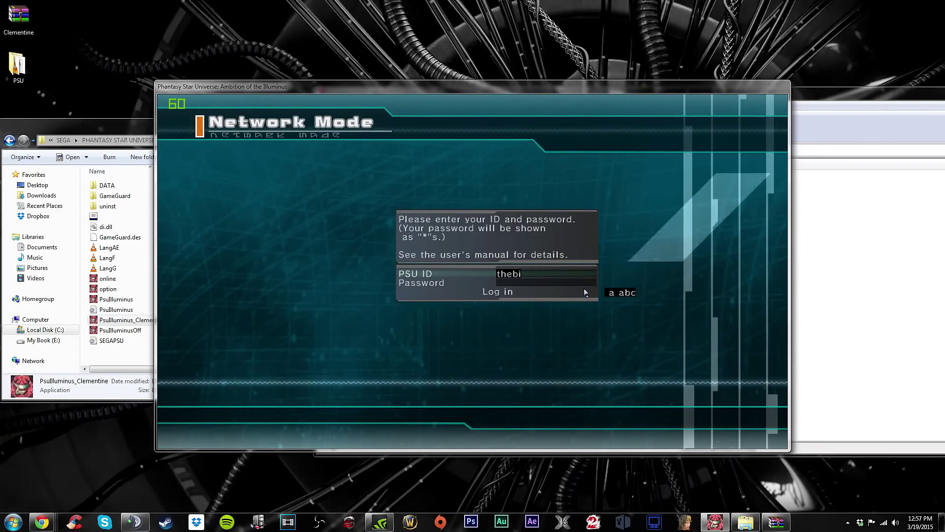
type("lleh_")
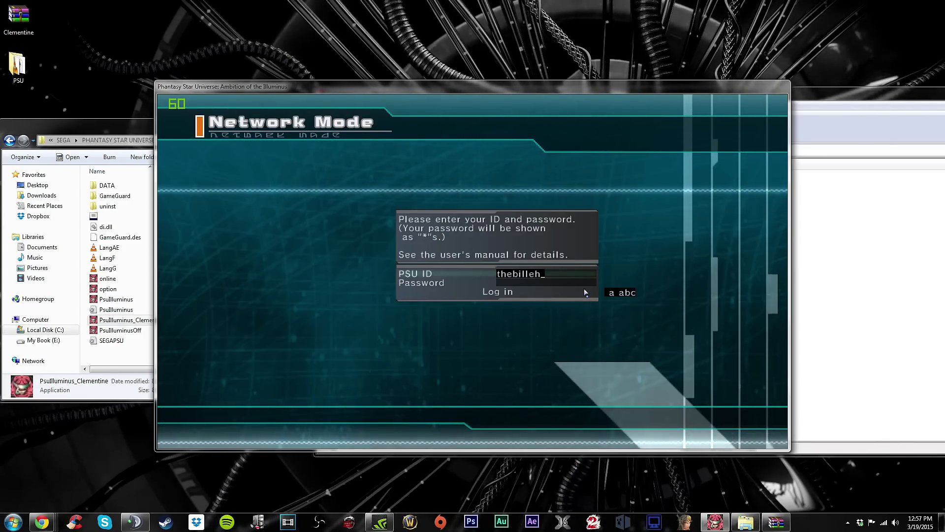
type("n")
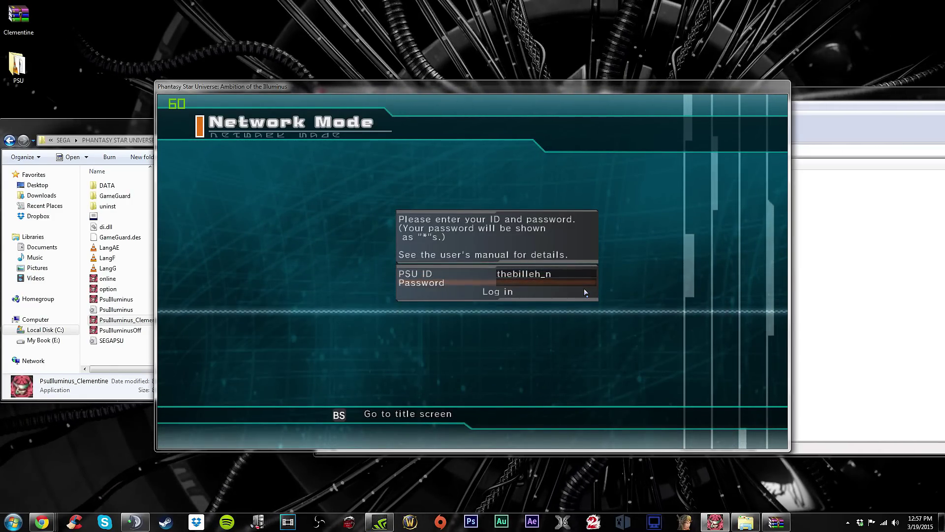
key("Tab")
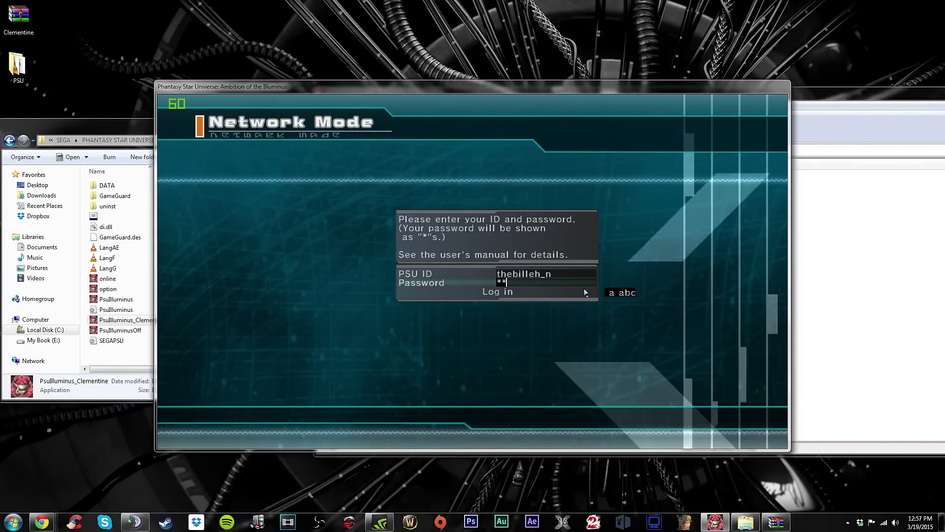
type("********")
key("BackSpace")
key("BackSpace")
key("BackSpace")
key("BackSpace")
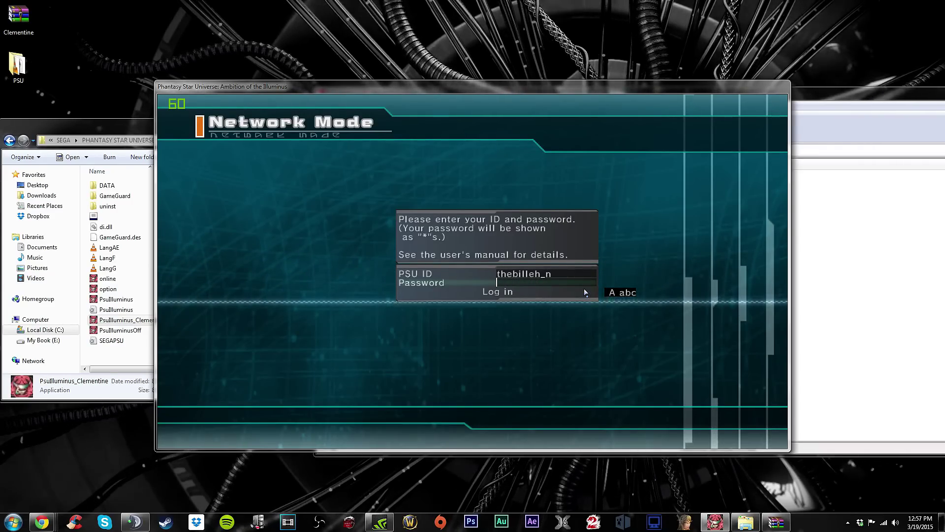
key("BackSpace")
key("BackSpace")
key("BackSpace")
Step: Trim the trailing characters from the PSU ID, retype the password and submit the login
key("Return")
key("BackSpace")
key("BackSpace")
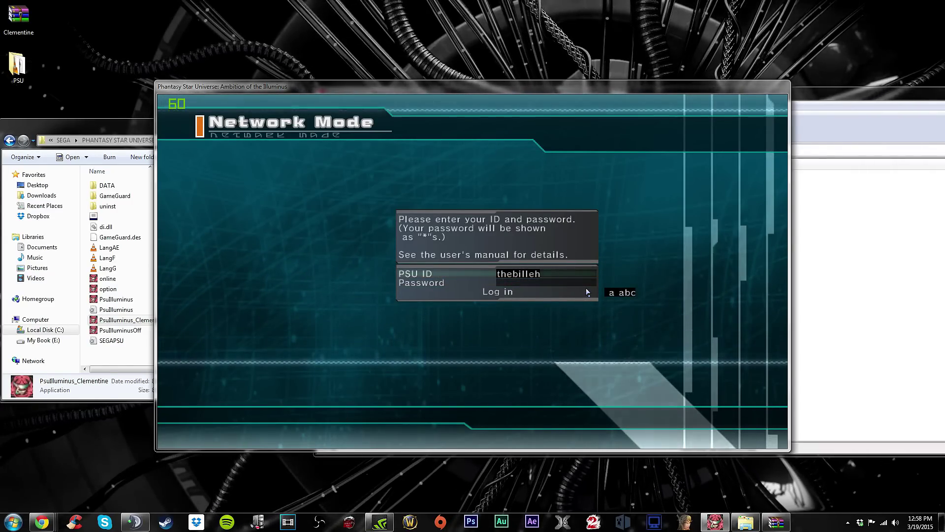
key("Return")
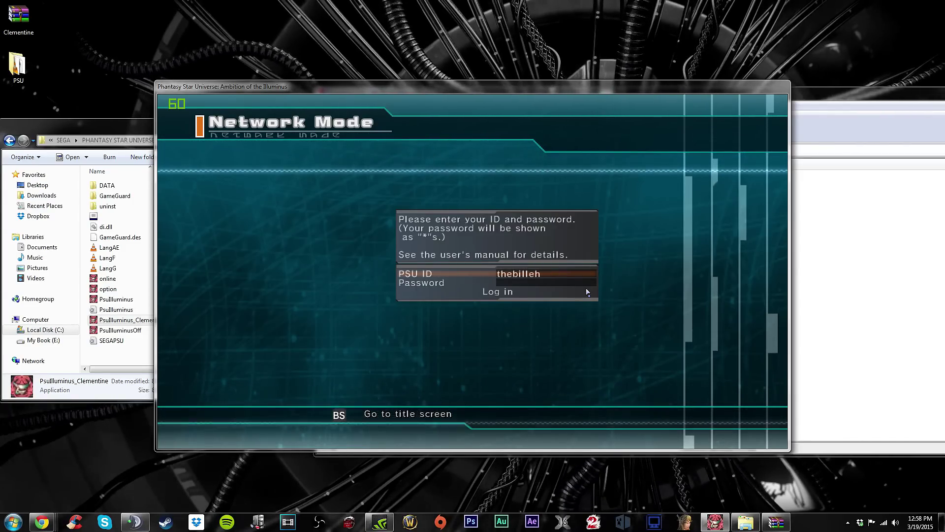
key("Down")
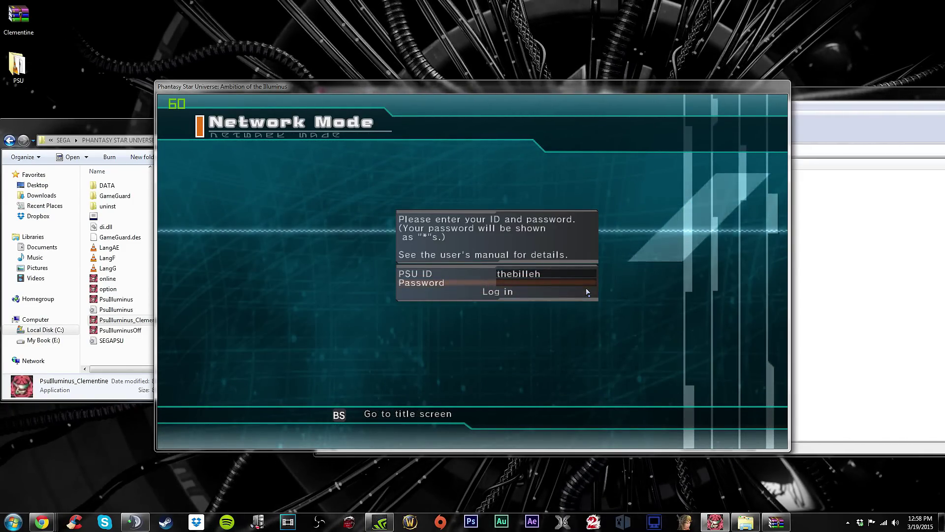
key("Return")
type("****")
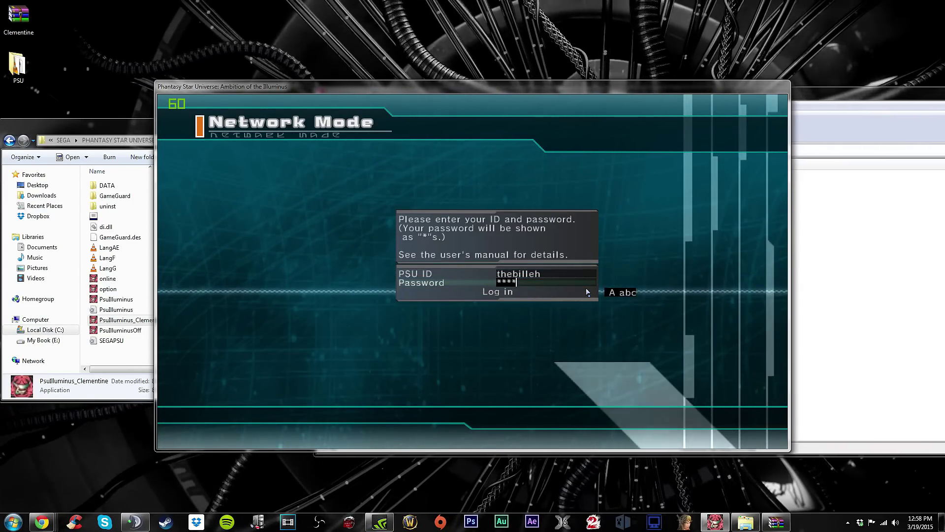
type("****")
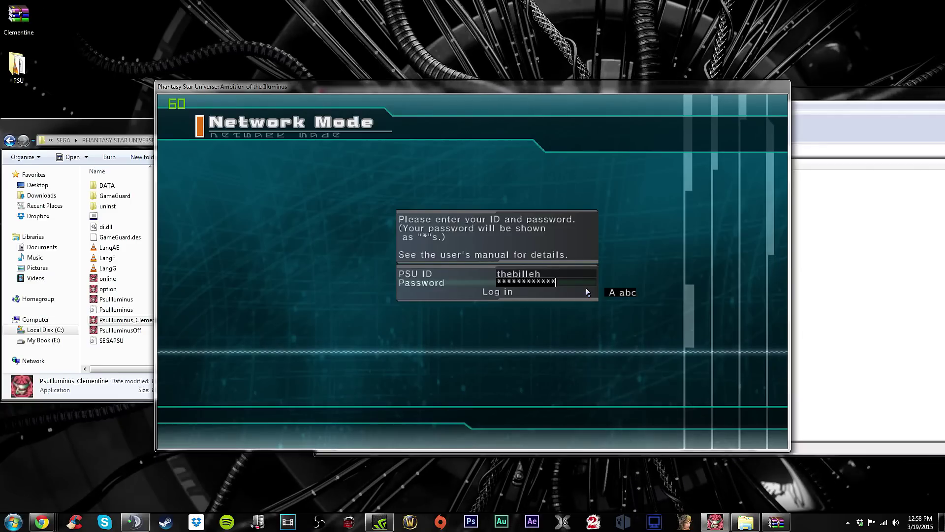
key("Return")
key("Return")
key("Return")
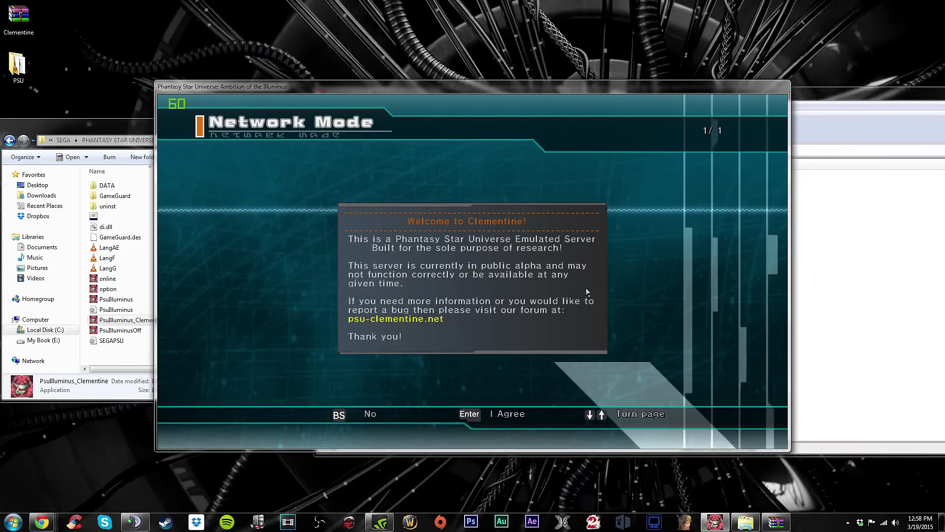
Step: Agree to the Clementine notices, retry after the connection error and log in and agree again
key("Return")
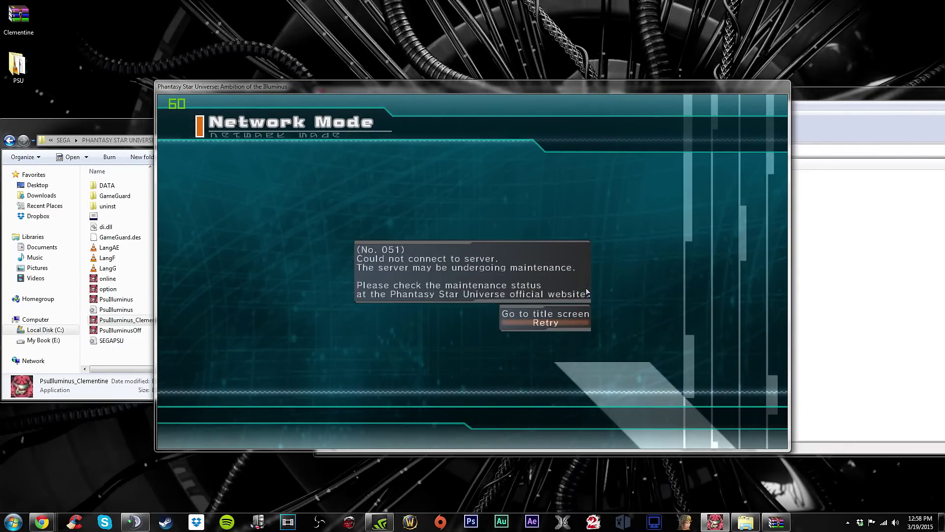
key("Return")
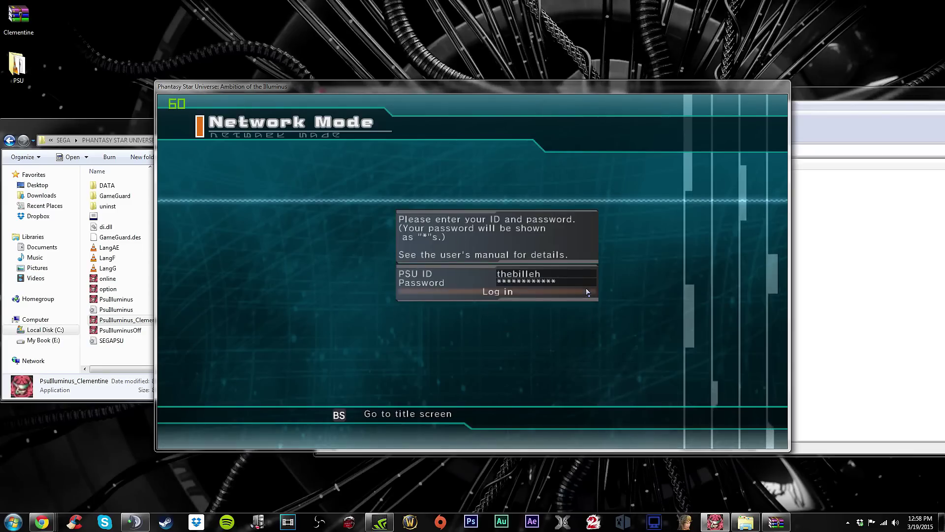
key("Return")
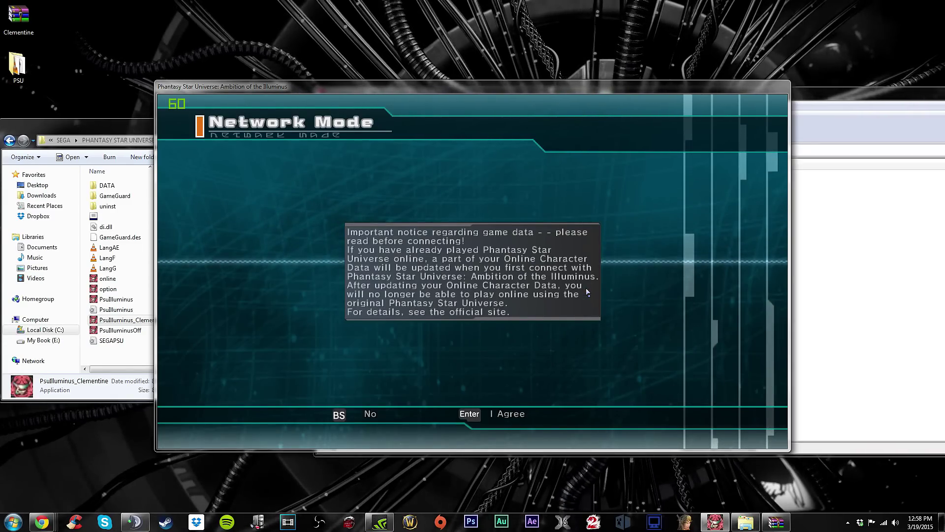
key("Return")
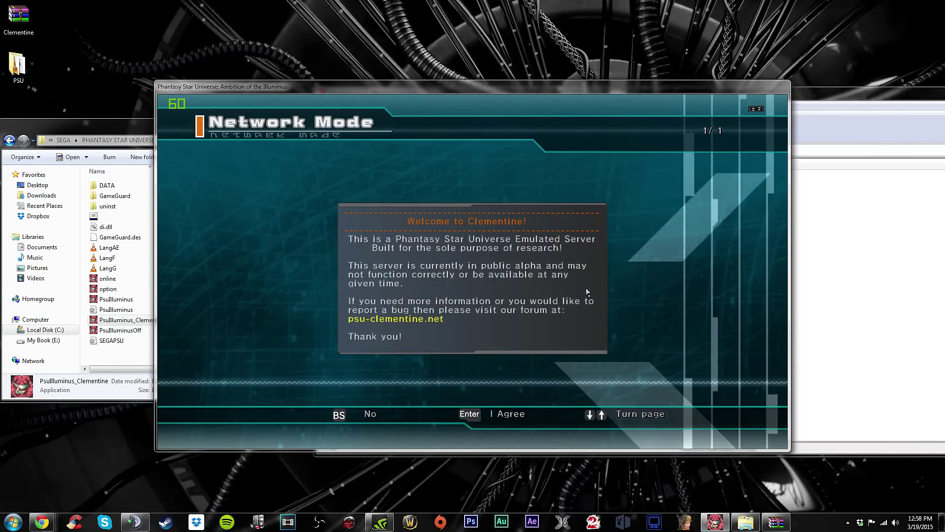
key("Return")
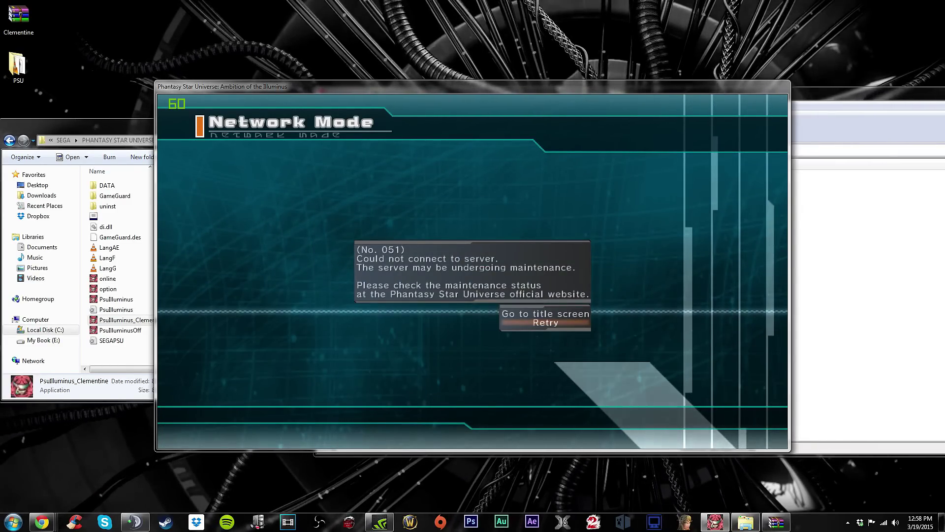
right_click(722, 524)
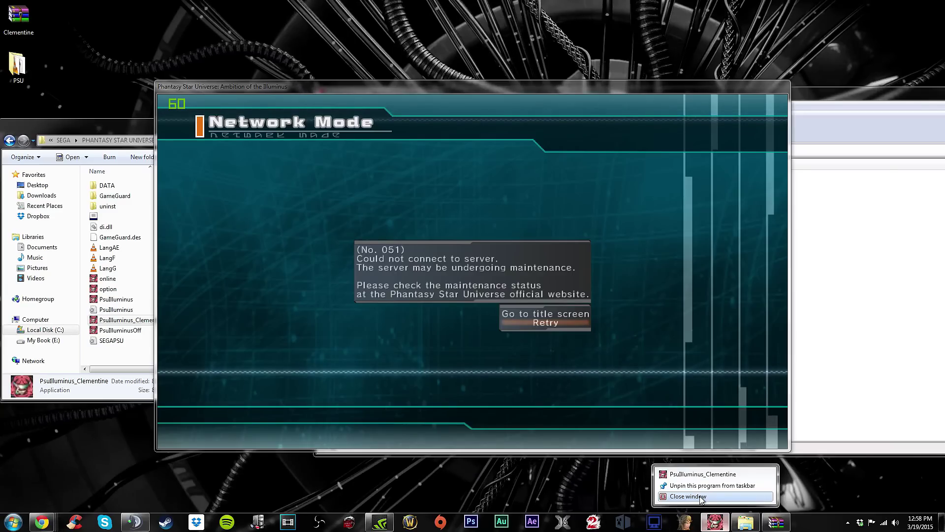
Step: Close the game window, the game folder window and the Clementine.zip archive window
left_click(701, 496)
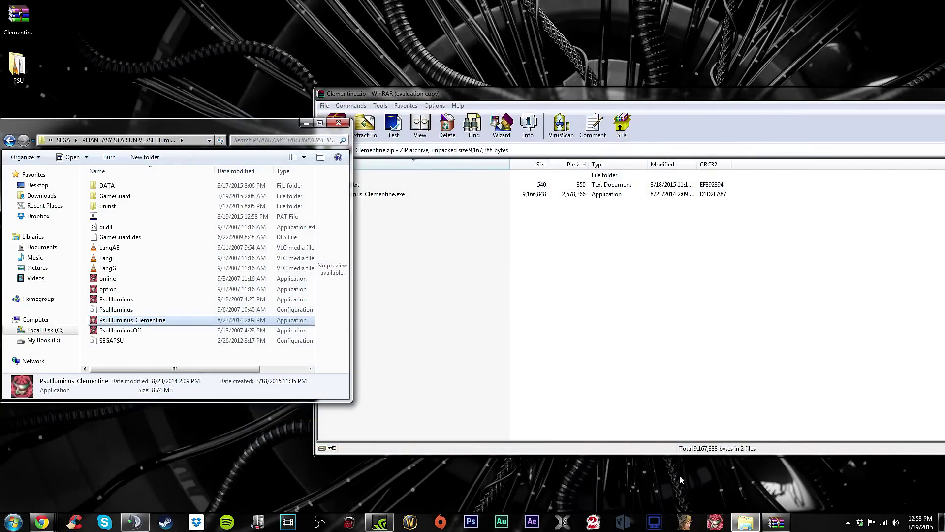
left_click(338, 122)
left_click_drag(431, 96, 208, 132)
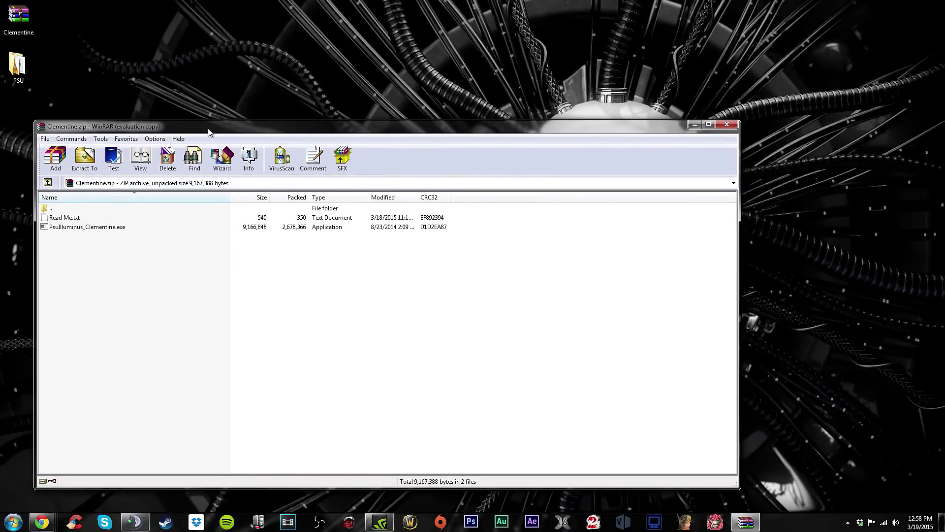
left_click(726, 126)
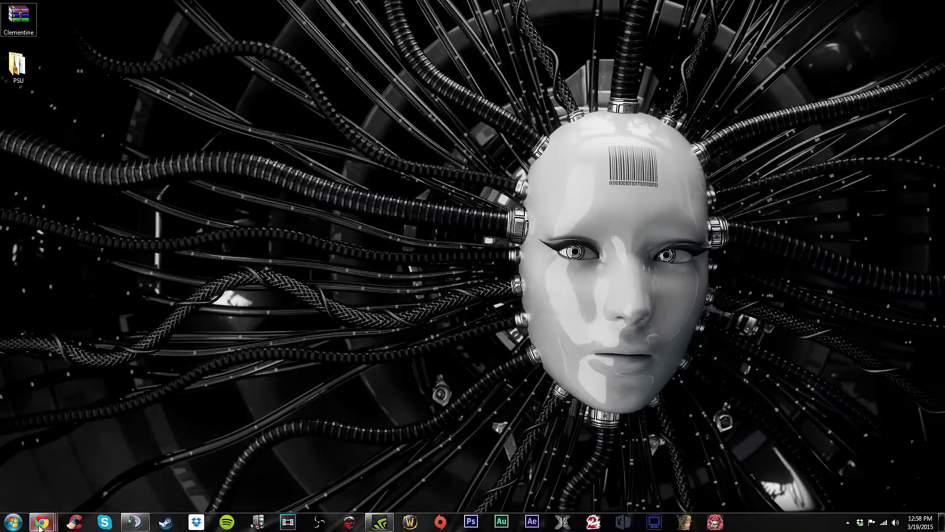
mouse_move(41, 522)
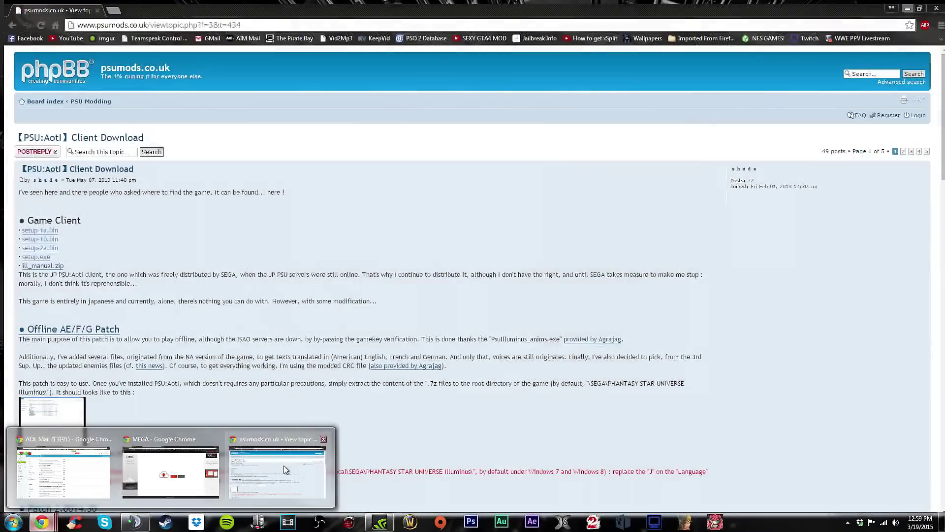
Step: Bring the psumods forum page to the front and close it, leaving the desktop
left_click(285, 469)
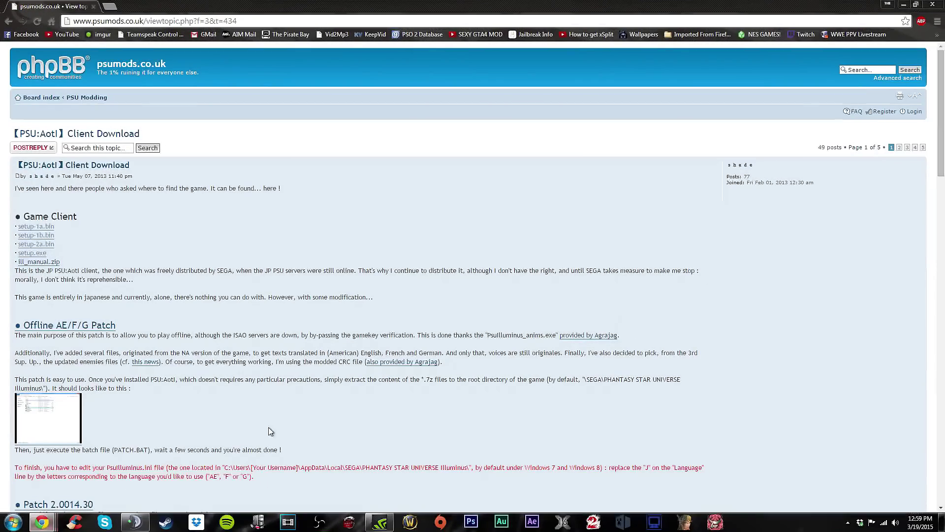
left_click(927, 5)
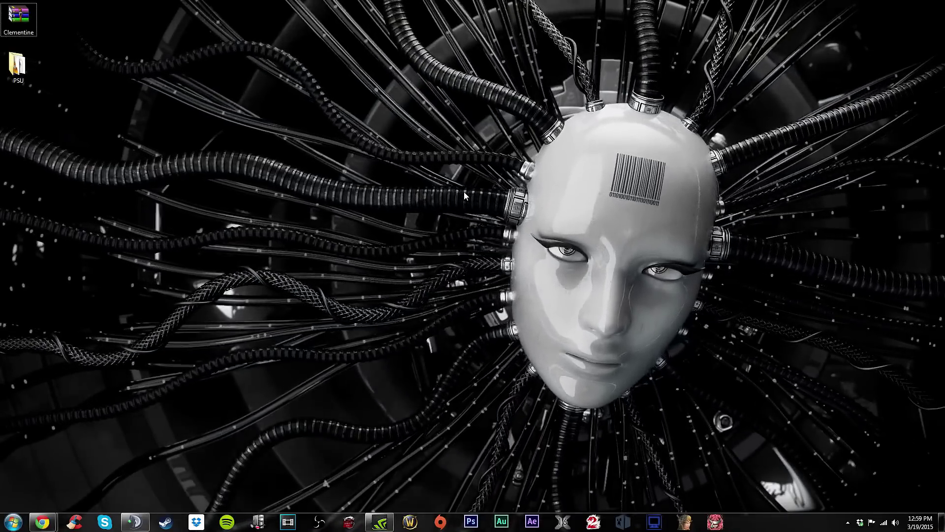